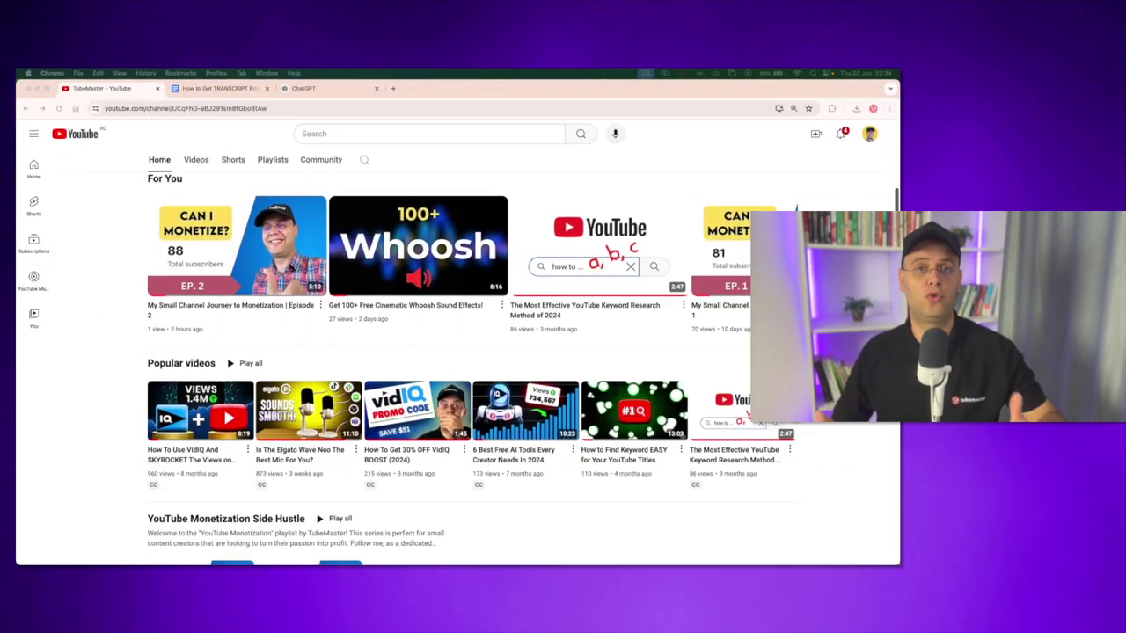
# Open the popular video "How to Find Keyword EASY for Your YouTube Titles" from the TubeMaster channel page.
pyautogui.scroll(-1, 458, 352)
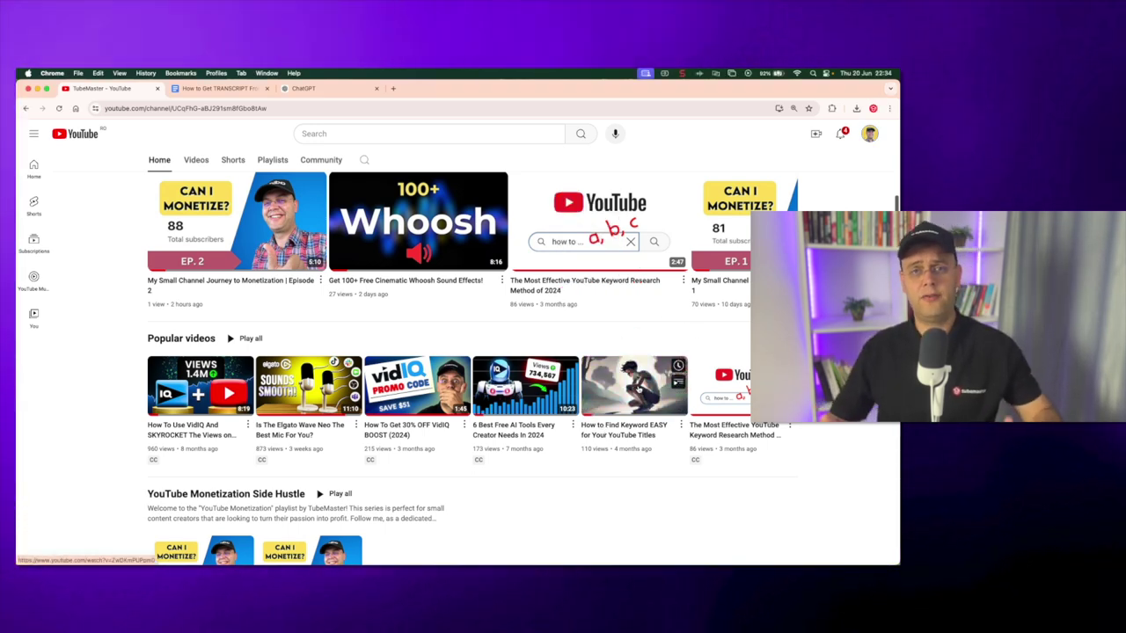
pyautogui.click(639, 390)
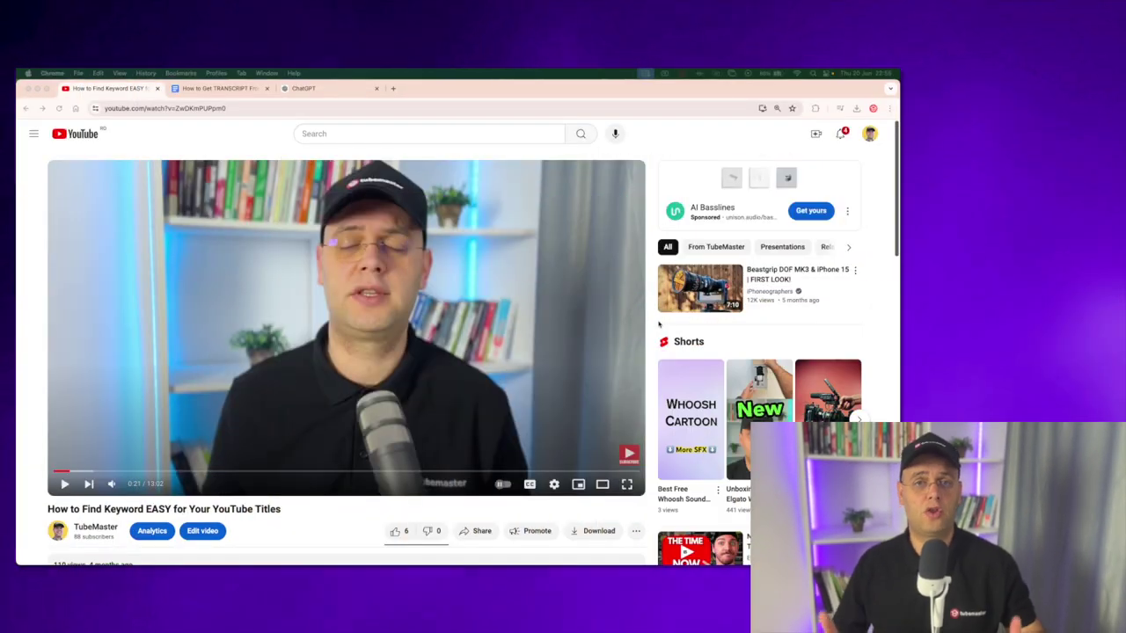
# Expand the video's full description and show its transcript.
pyautogui.scroll(-5, 657, 324)
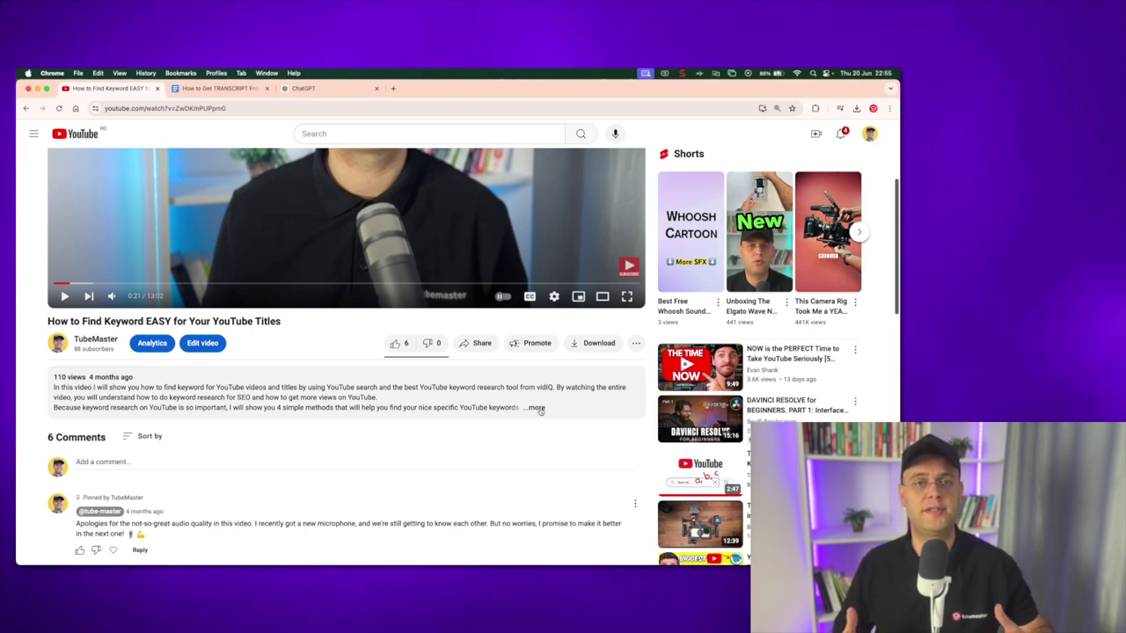
pyautogui.click(536, 408)
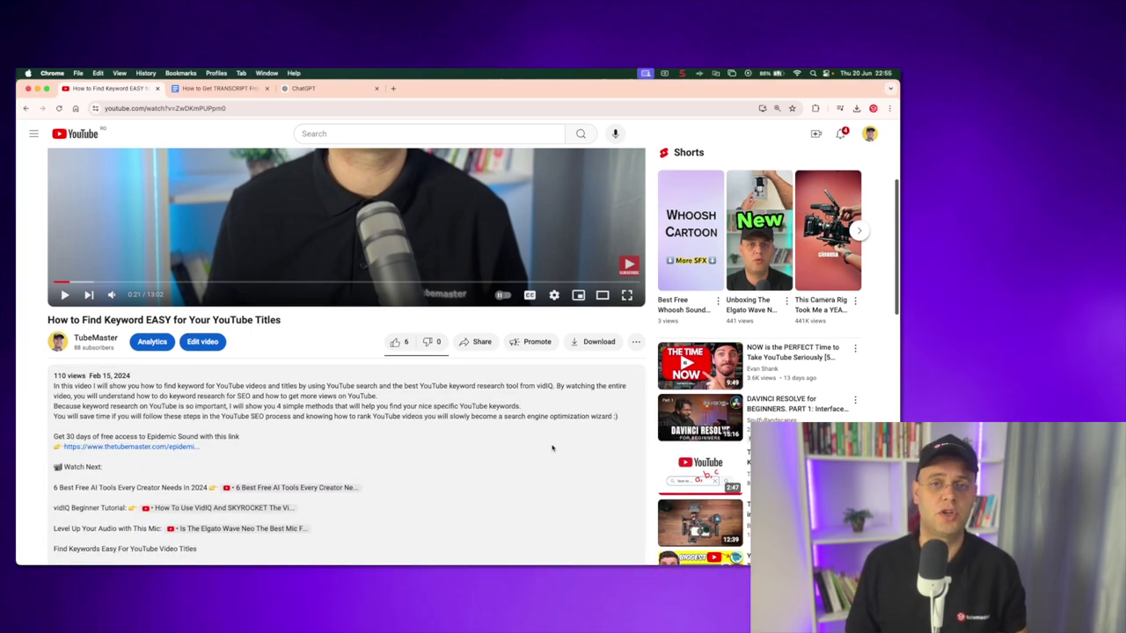
pyautogui.scroll(-3, 547, 419)
pyautogui.scroll(-3, 510, 479)
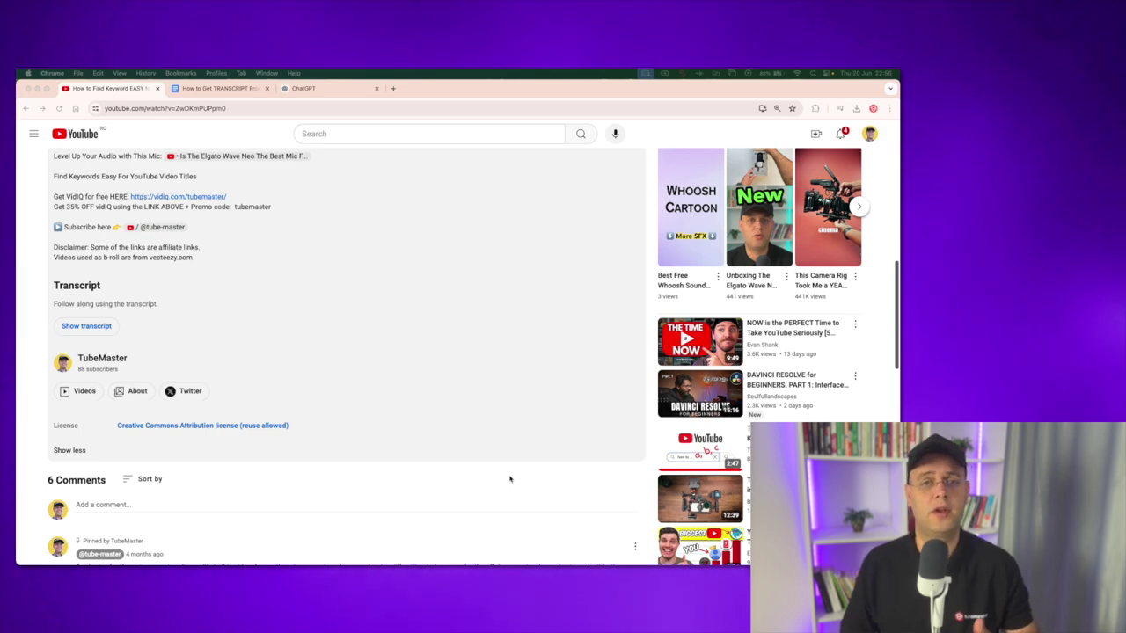
pyautogui.scroll(1, 114, 402)
pyautogui.click(105, 402)
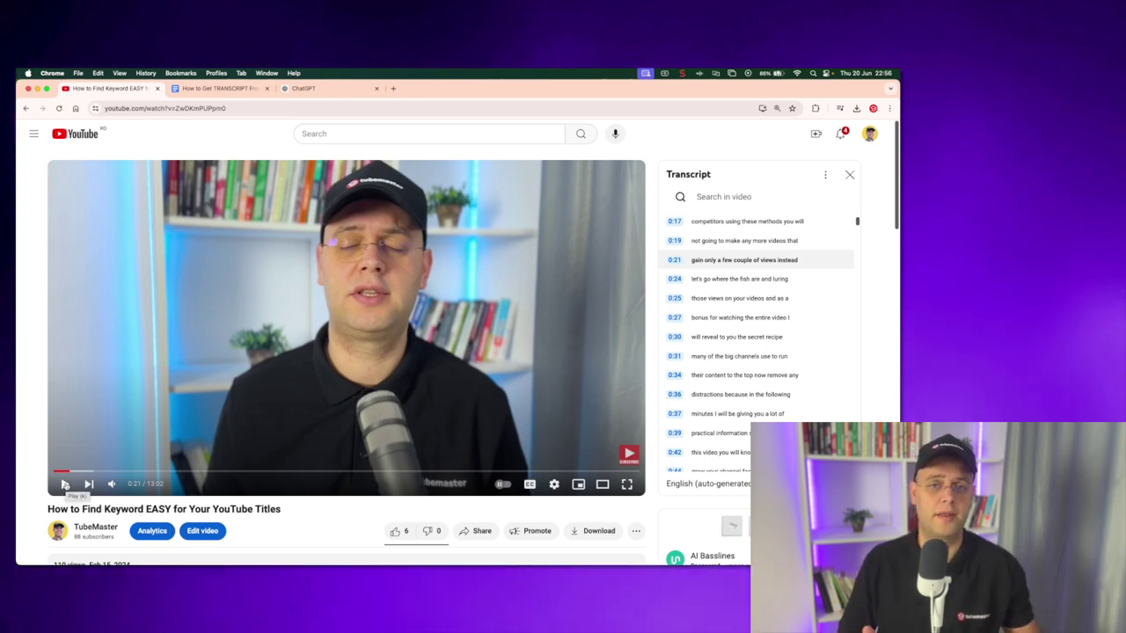
# Play the video, continue it from the 0:50 transcript line, and search the transcript for "youtube search".
pyautogui.click(65, 484)
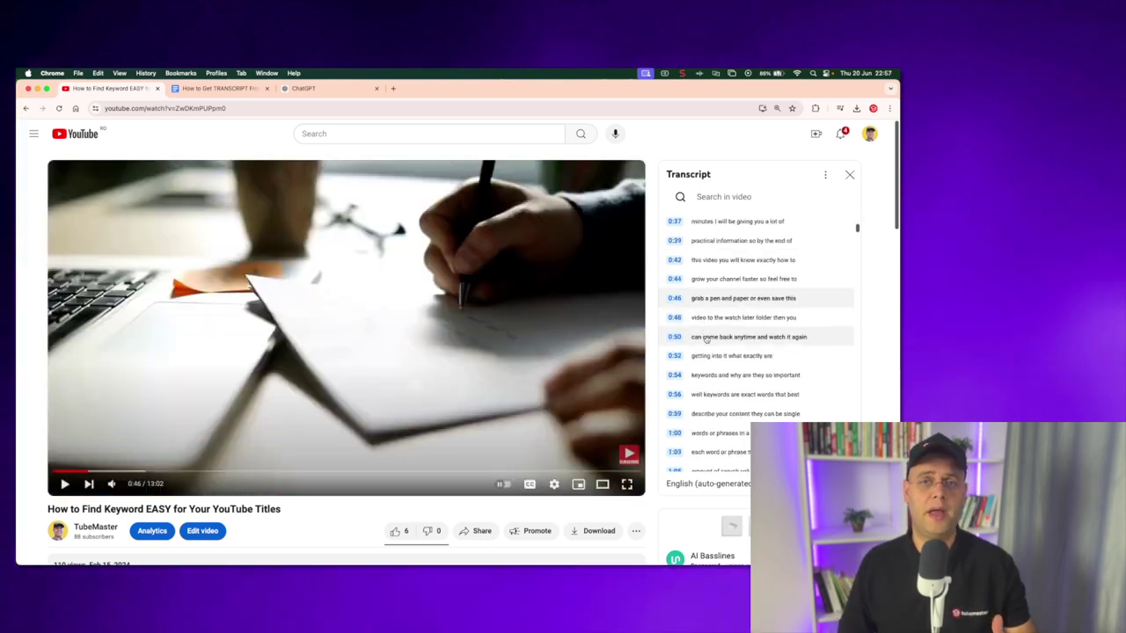
pyautogui.click(706, 340)
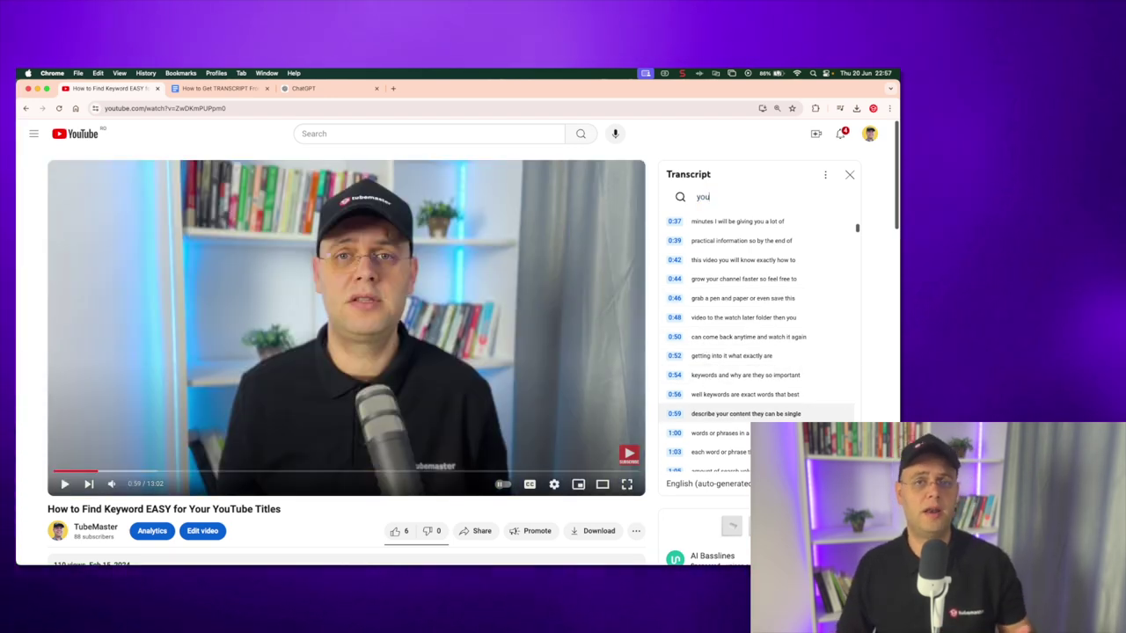
pyautogui.write('tube sear')
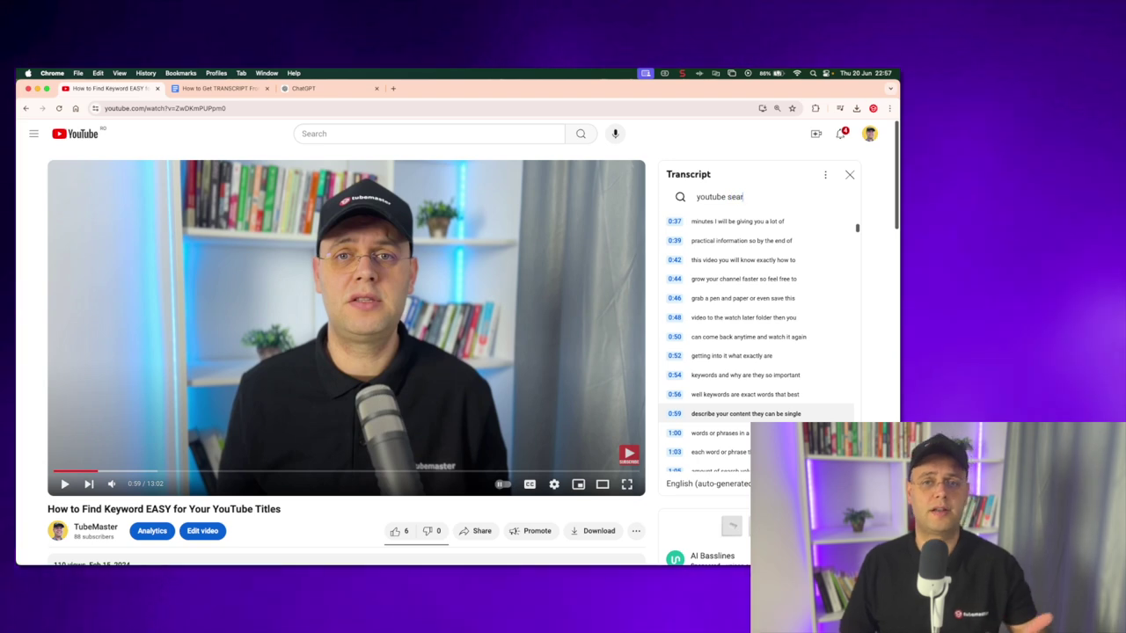
pyautogui.write('c')
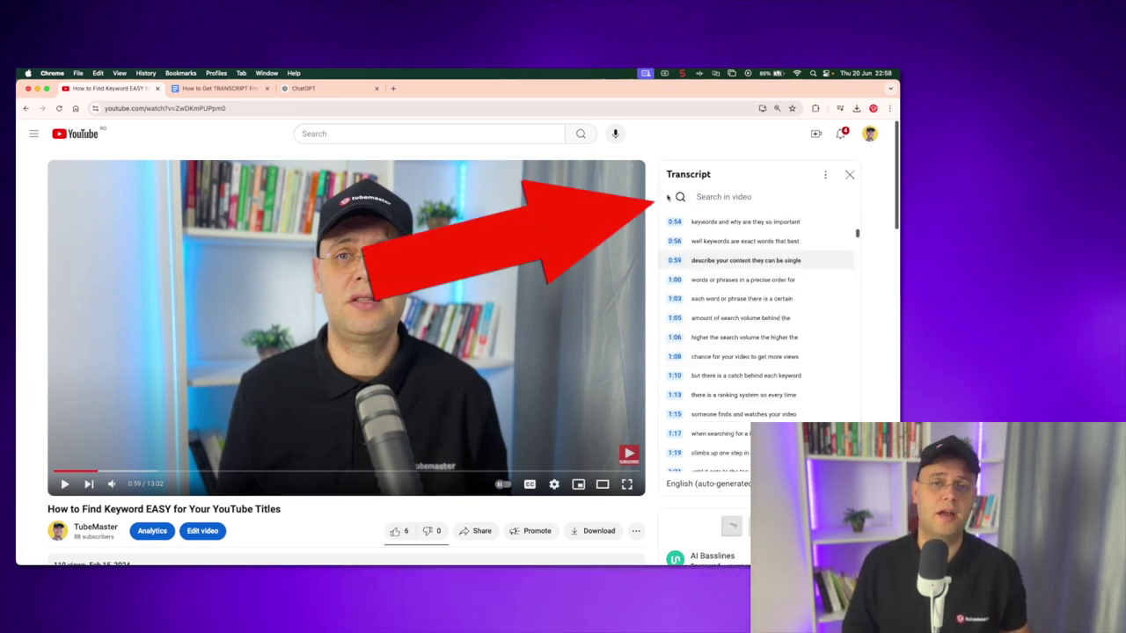
# Copy the entire transcript with its timestamps and paste it into the Google Docs document "How to Get TRANSCRIPT From YouTube Video".
pyautogui.moveTo(671, 186); pyautogui.dragTo(680, 228)
pyautogui.moveTo(700, 284); pyautogui.dragTo(742, 477)
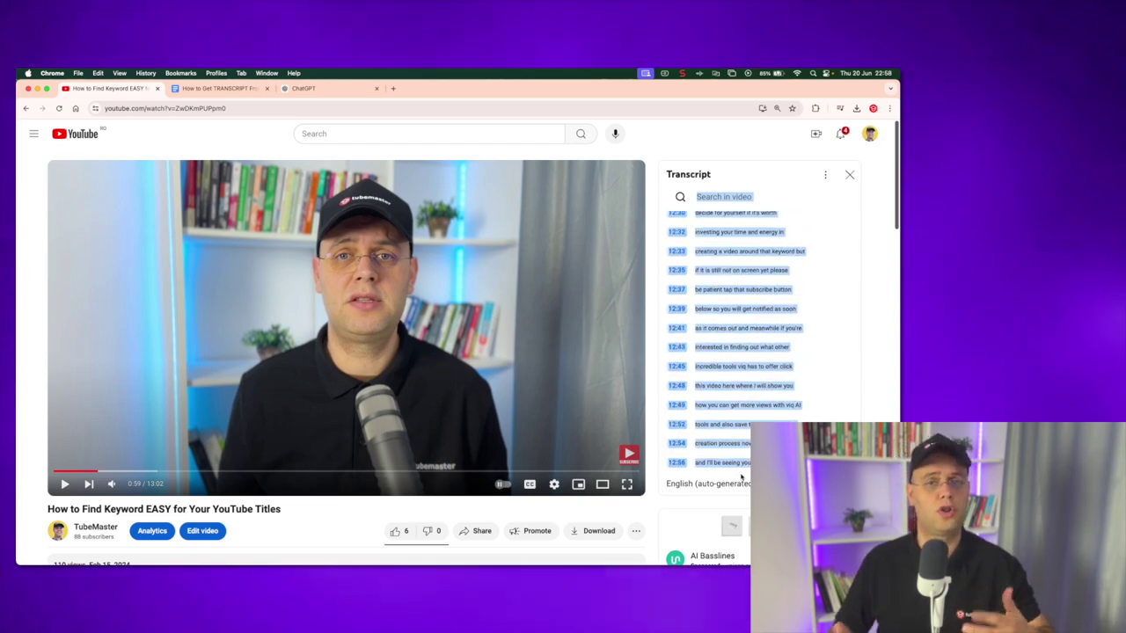
pyautogui.press('super+c')
pyautogui.press('super+2')
pyautogui.press('super+v')
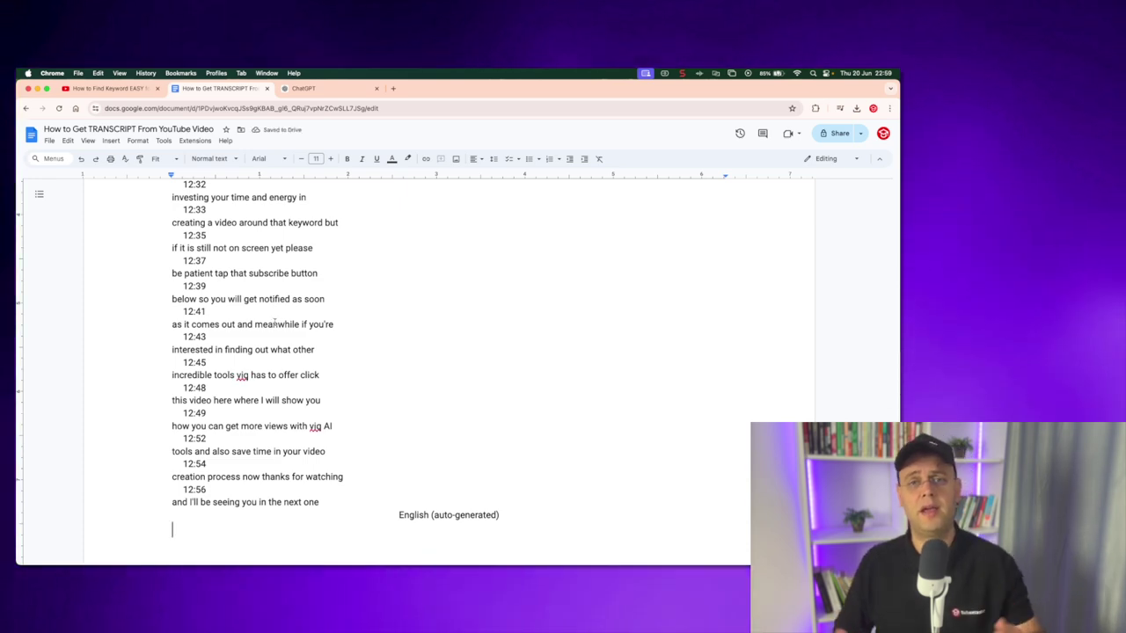
pyautogui.scroll(15, 275, 323)
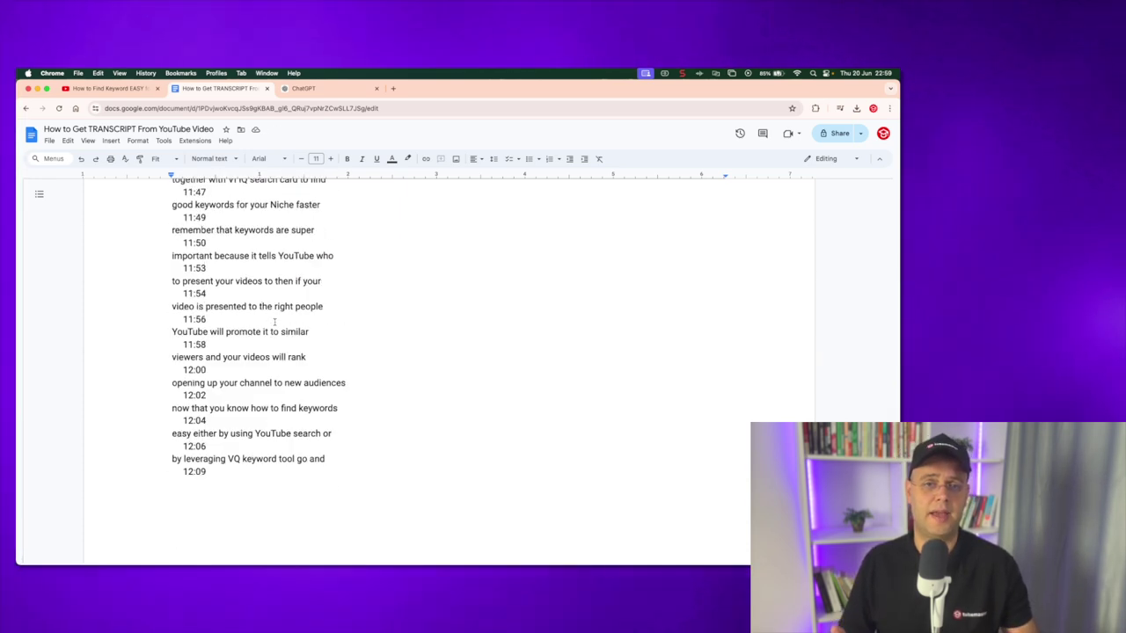
pyautogui.scroll(15, 275, 324)
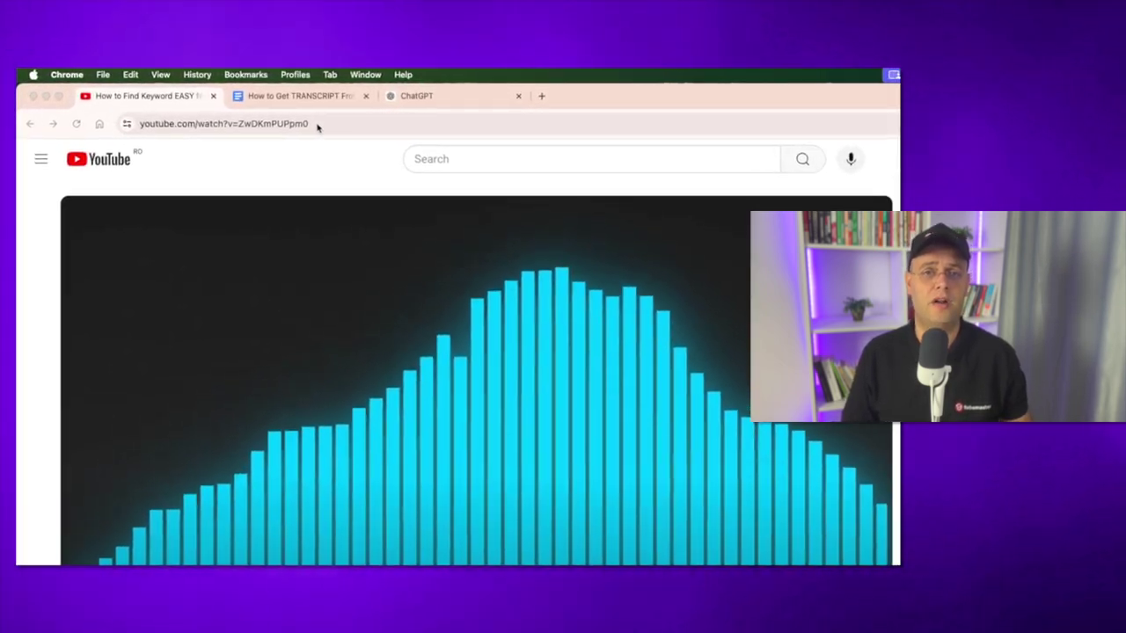
# Fetch the video's transcript on youtubetranscript.com using its URL, and play the embedded video briefly to follow the text.
pyautogui.click(318, 125)
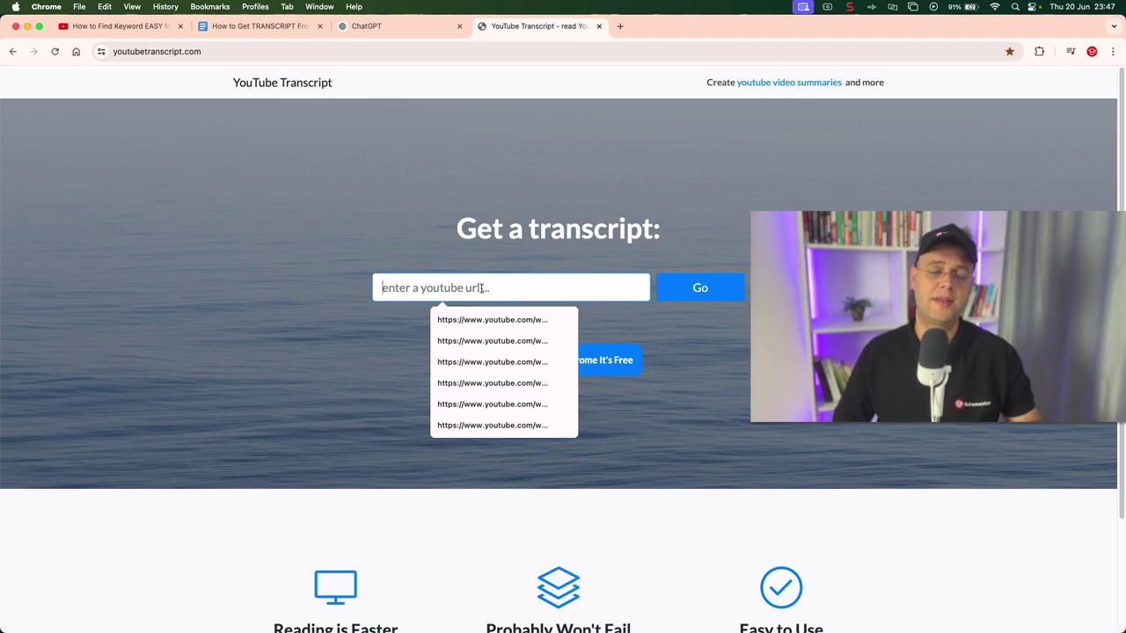
pyautogui.click(675, 294)
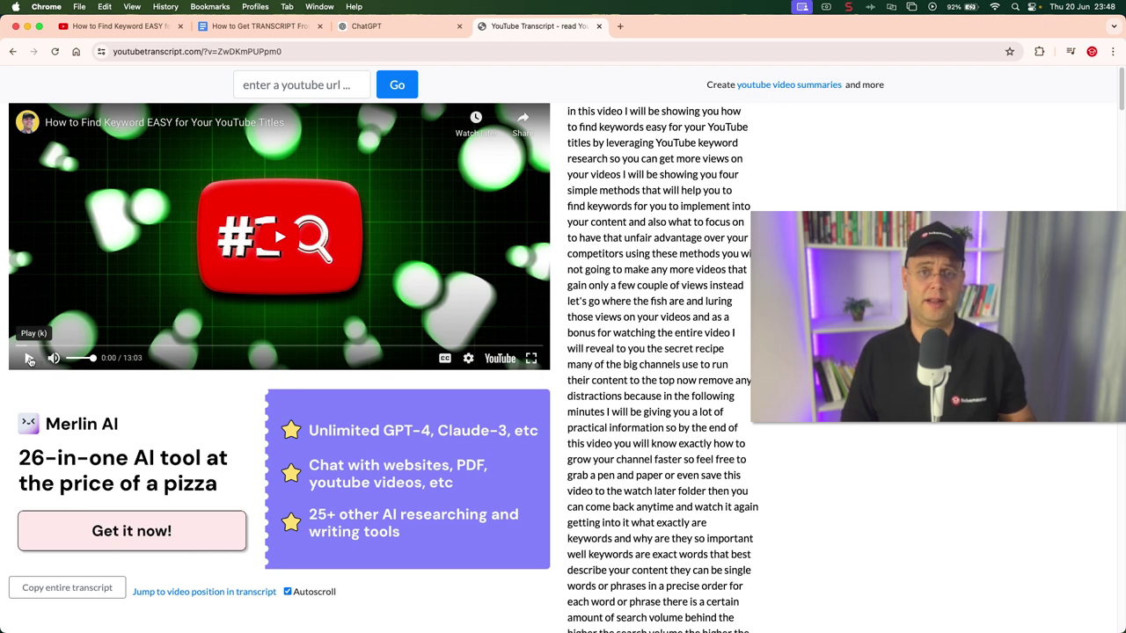
pyautogui.click(29, 358)
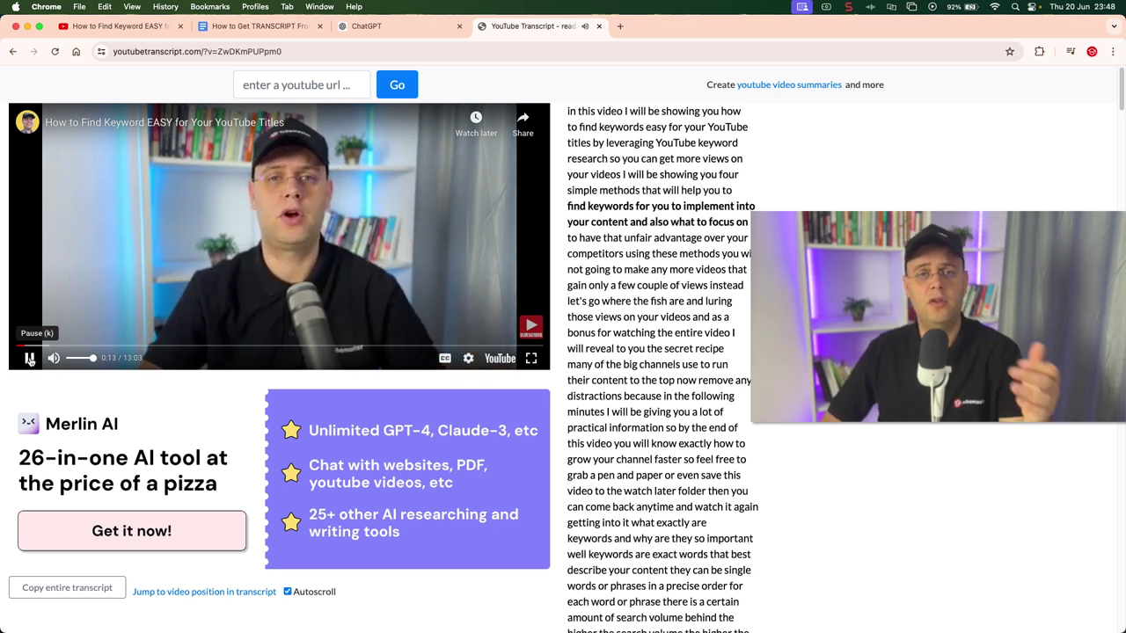
pyautogui.click(29, 358)
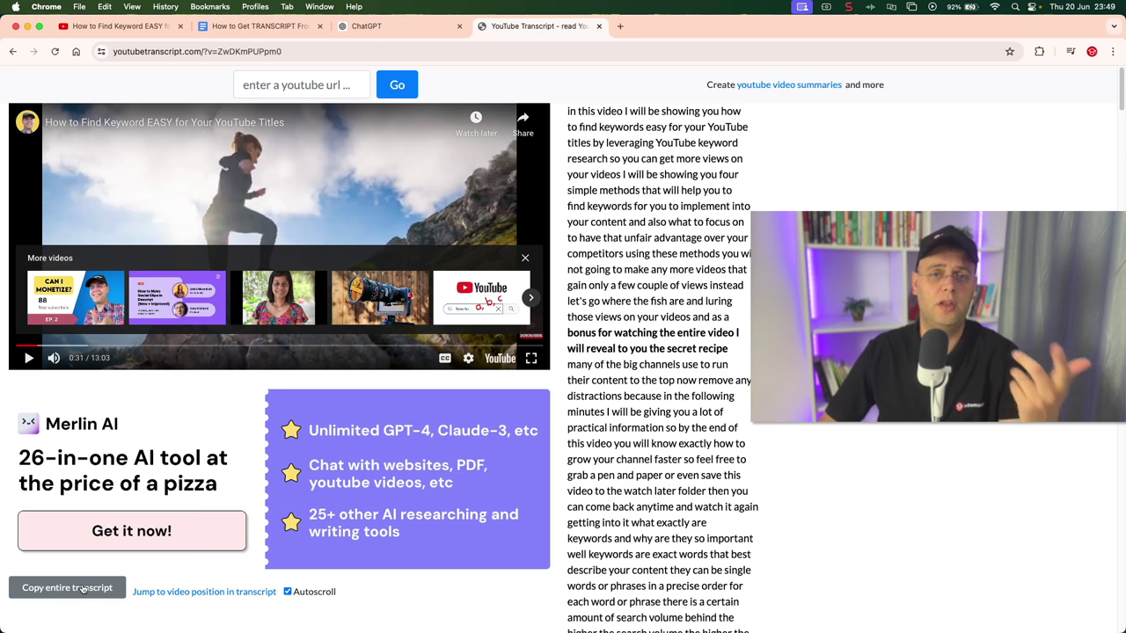
# Copy the entire timestamp-free transcript and paste it into the empty Google Docs document.
pyautogui.click(264, 26)
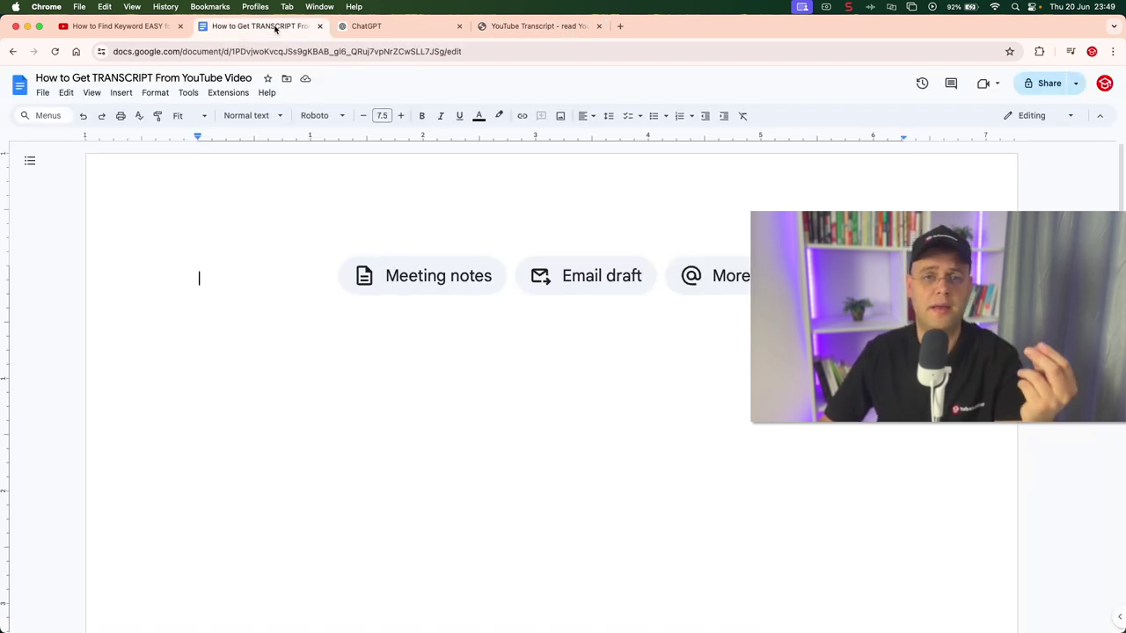
pyautogui.press('super+v')
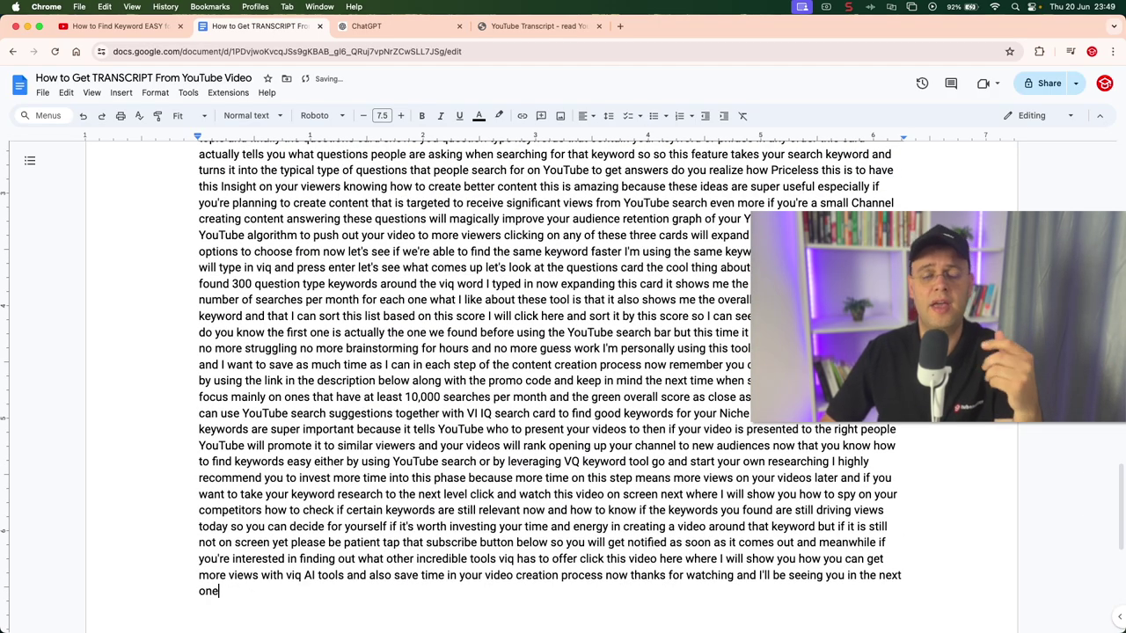
pyautogui.scroll(20, 550, 362)
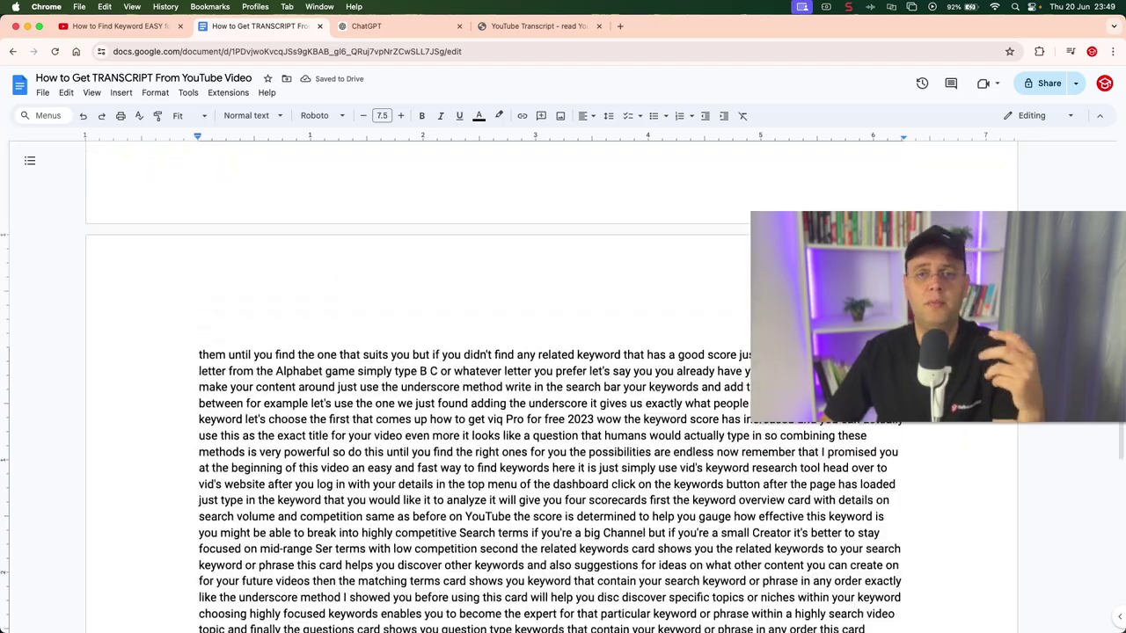
pyautogui.scroll(10, 550, 362)
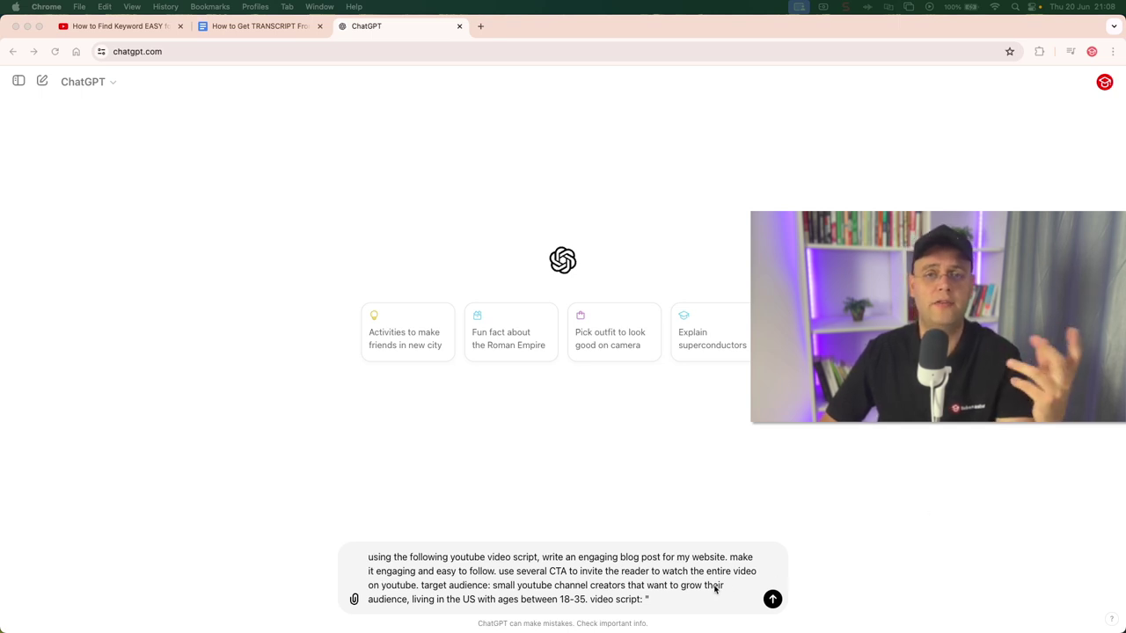
# In ChatGPT, add the copied video script to the end of the blog post prompt, submit it, and review the video outline.
pyautogui.click(662, 602)
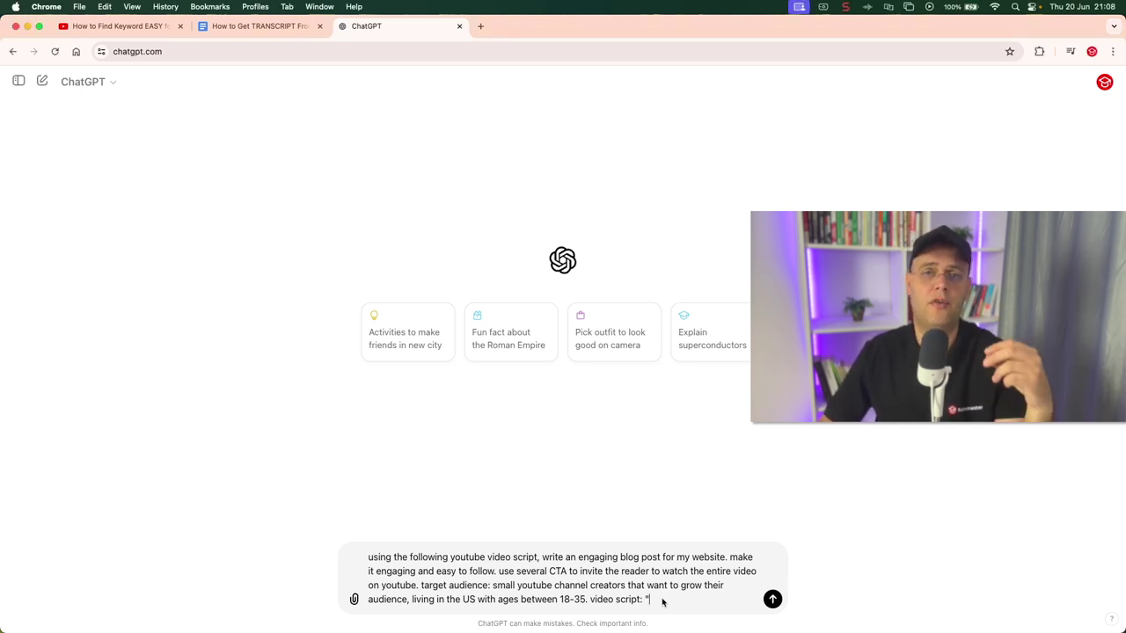
pyautogui.press('super+v')
pyautogui.press('Return')
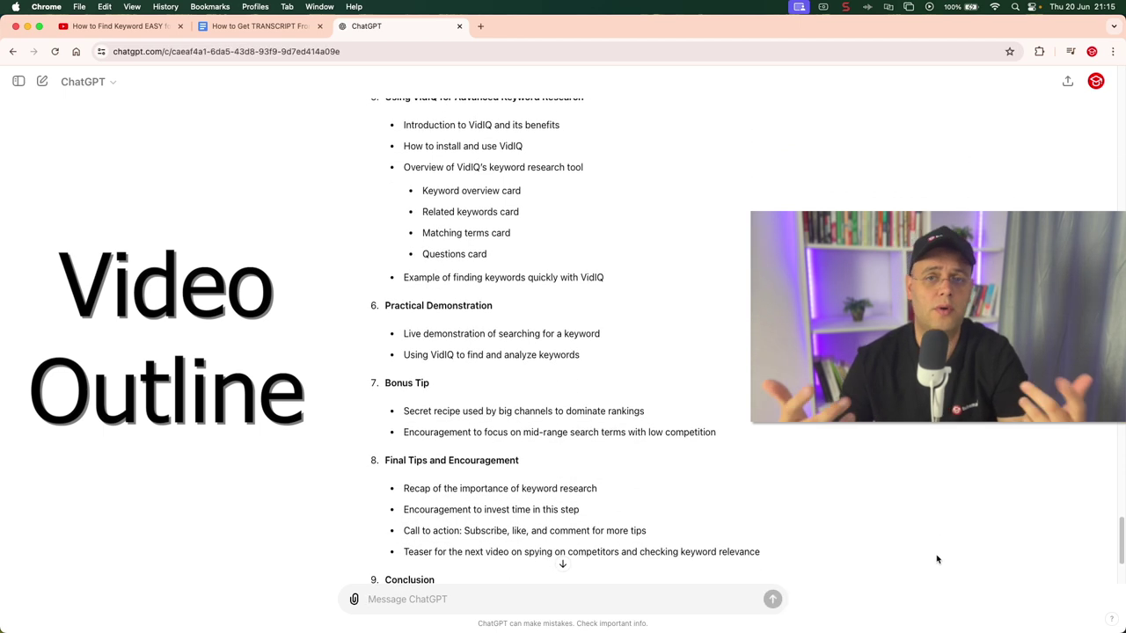
pyautogui.scroll(-2, 937, 560)
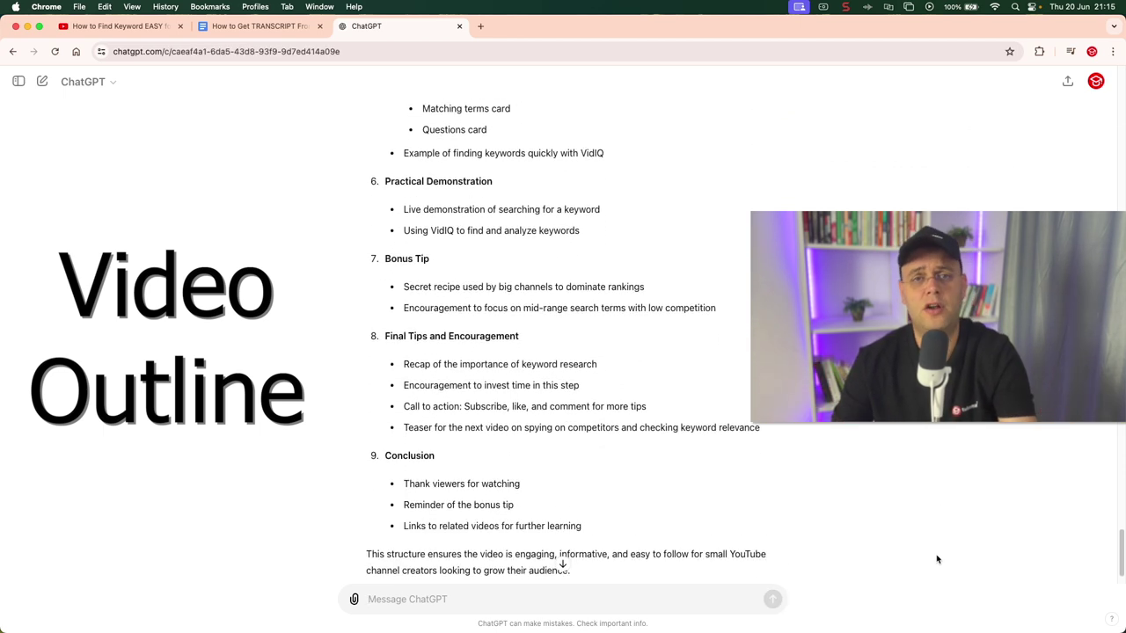
pyautogui.scroll(-2, 937, 559)
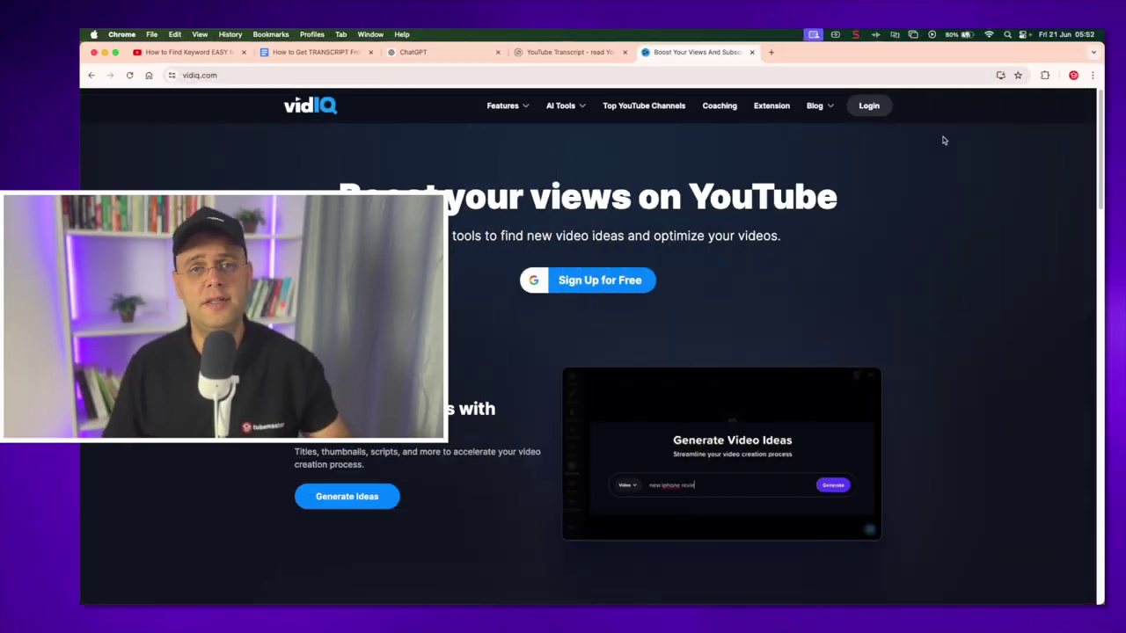
# Open the Extension page on the vidIQ website and look through it down to the footer.
pyautogui.click(771, 105)
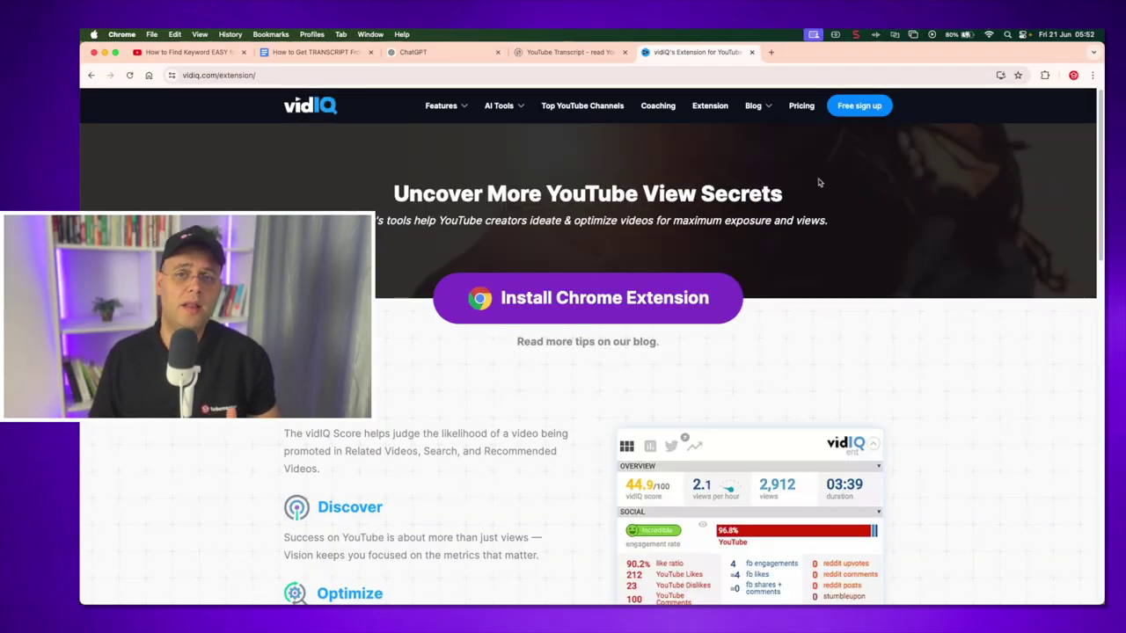
pyautogui.scroll(-5, 867, 252)
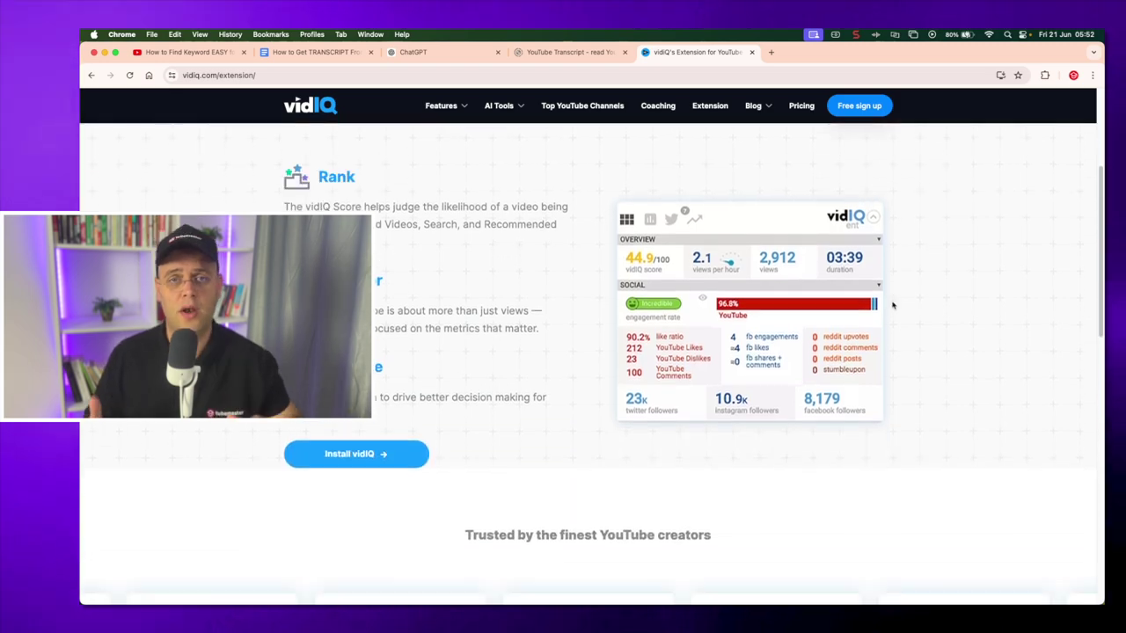
pyautogui.scroll(-15, 906, 316)
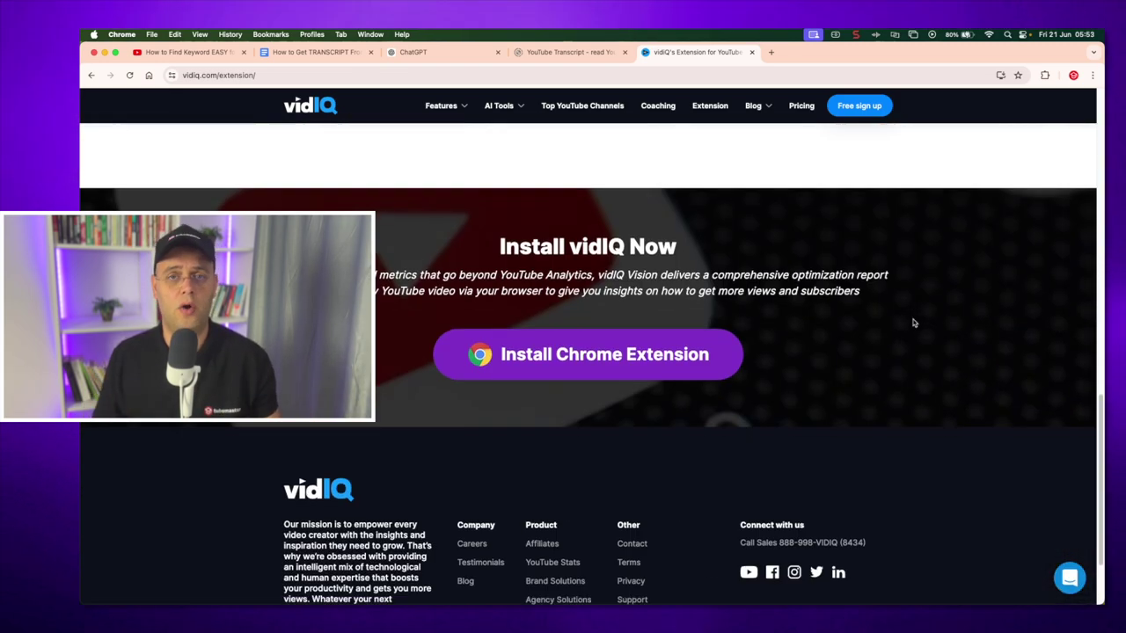
pyautogui.scroll(-2, 913, 323)
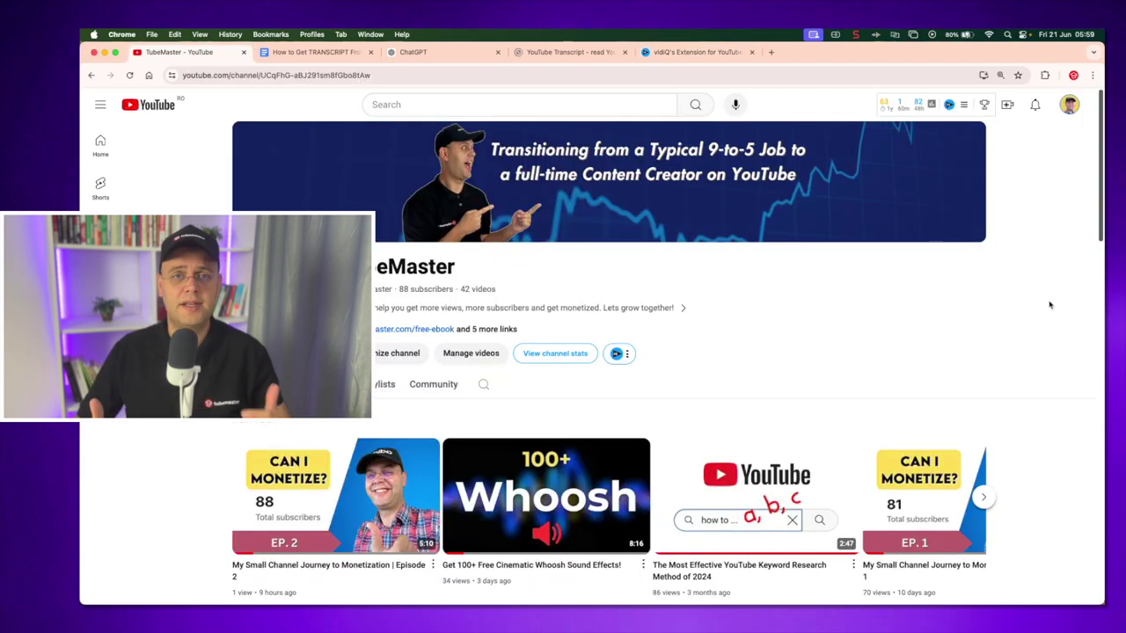
# On the TubeMaster YouTube channel, open the popular video "How to Find Keyword EASY for Your YouTube Titles" again.
pyautogui.scroll(-5, 1050, 304)
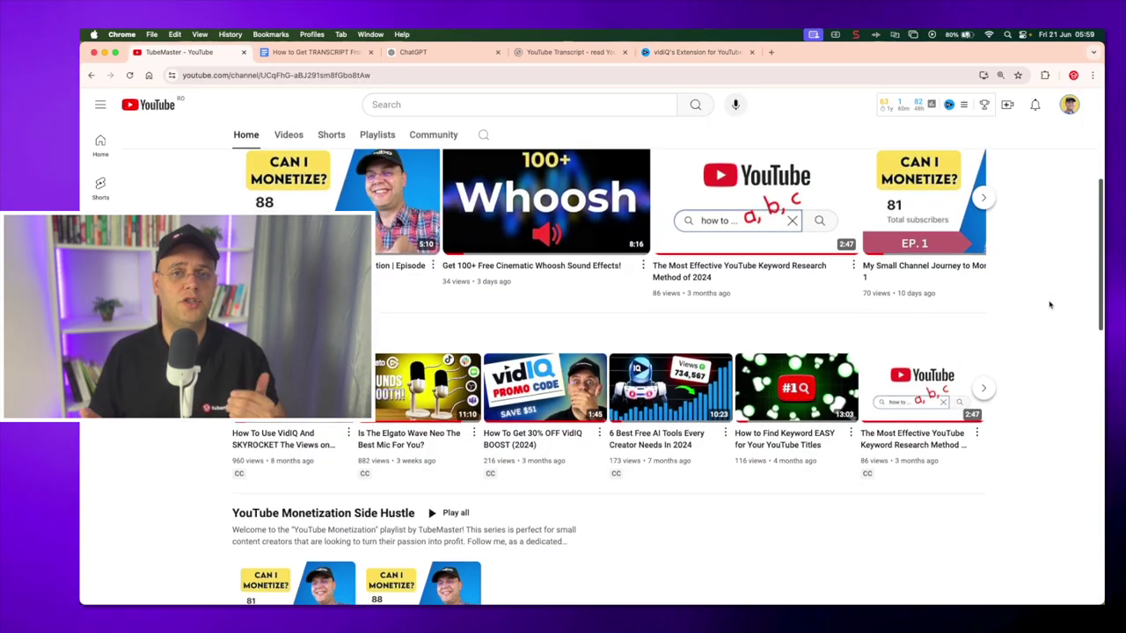
pyautogui.scroll(-3, 1050, 304)
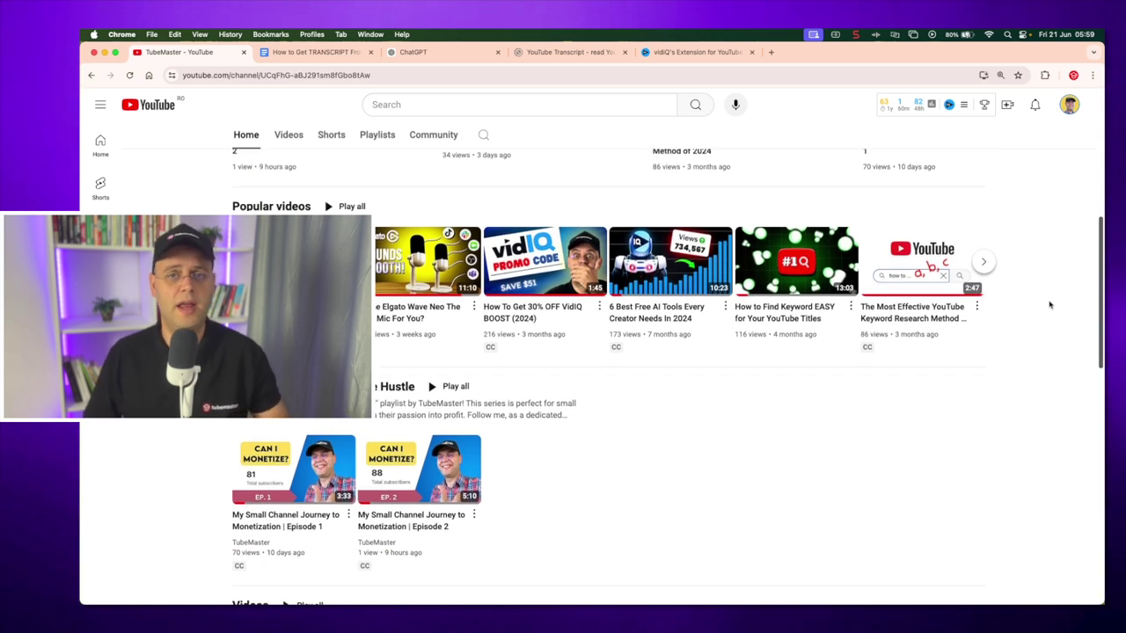
pyautogui.click(778, 316)
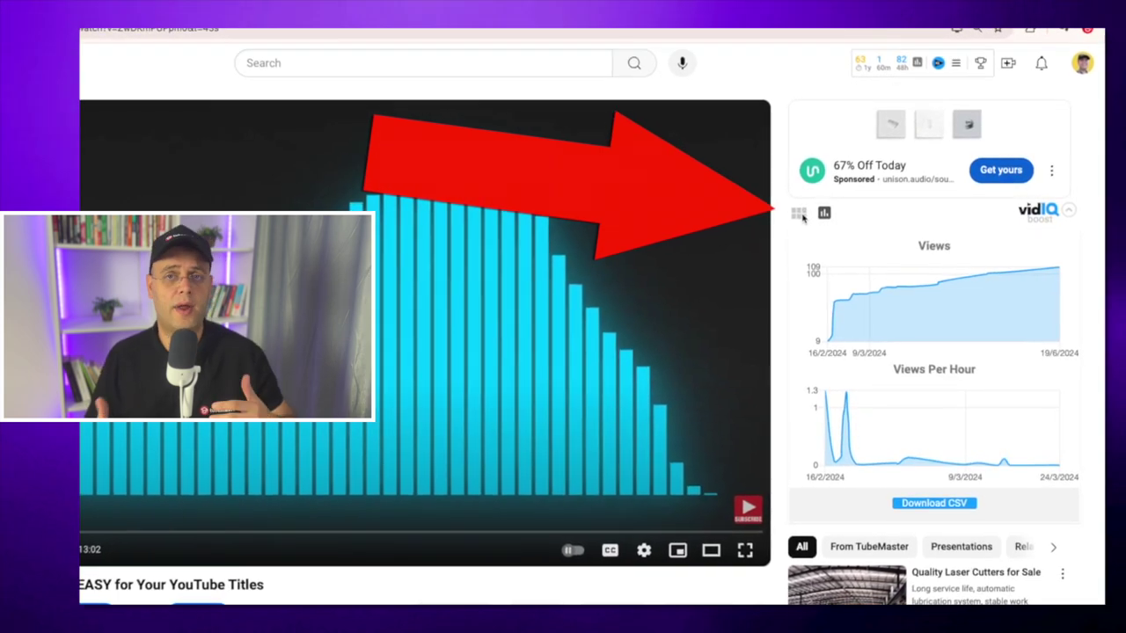
# Show vidIQ's AI Coach beside the video, and ask vidIQ's Advanced Chat "Can you audit my channel?".
pyautogui.click(795, 215)
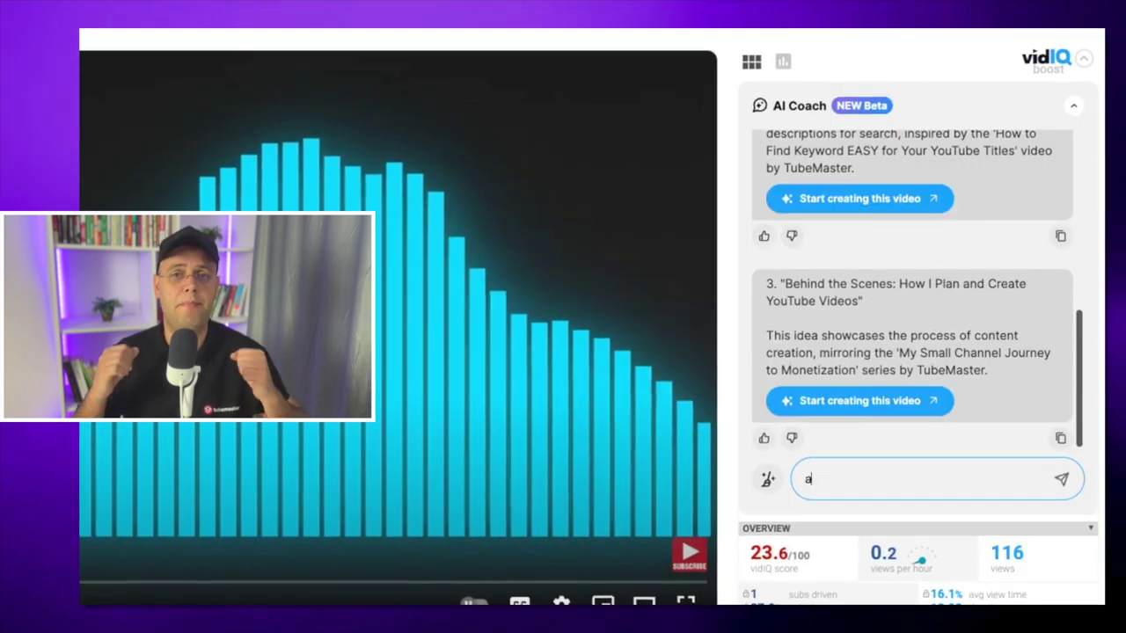
pyautogui.write('chan')
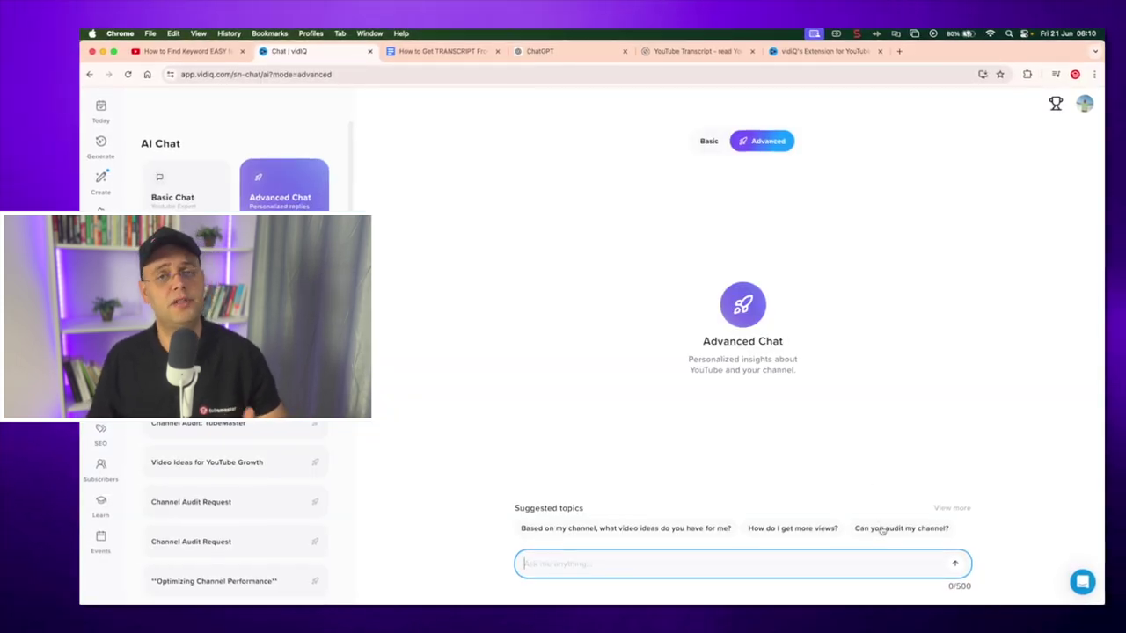
pyautogui.click(882, 529)
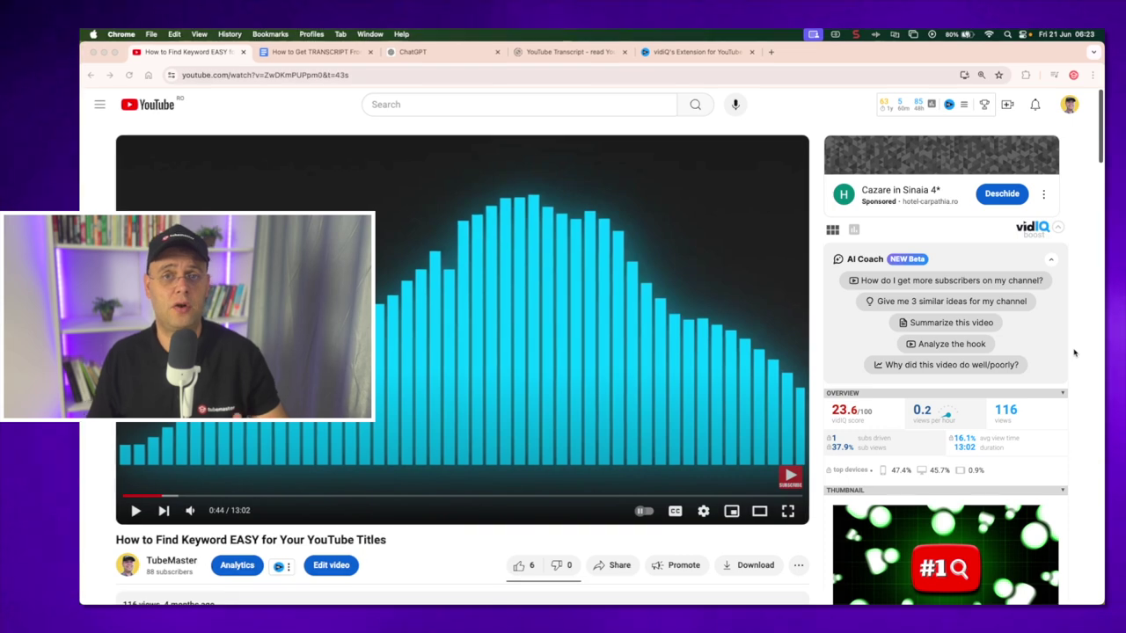
# Have the AI Coach suggest similar ideas for the channel and summarize this video, and read both answers.
pyautogui.click(1074, 353)
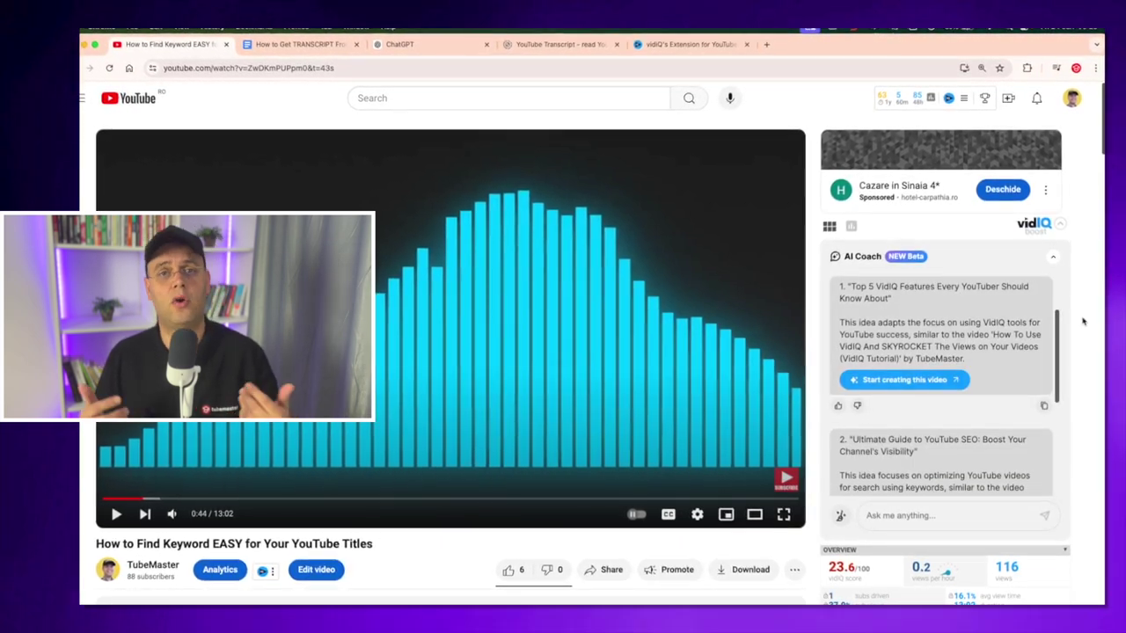
pyautogui.scroll(-5, 1061, 362)
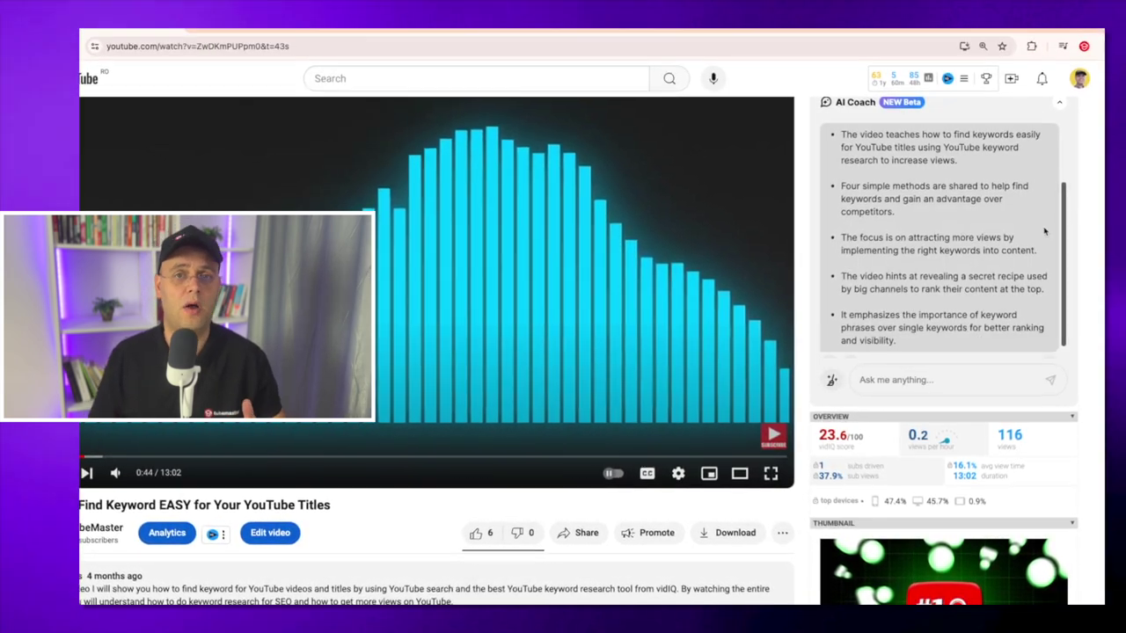
pyautogui.scroll(1, 1034, 239)
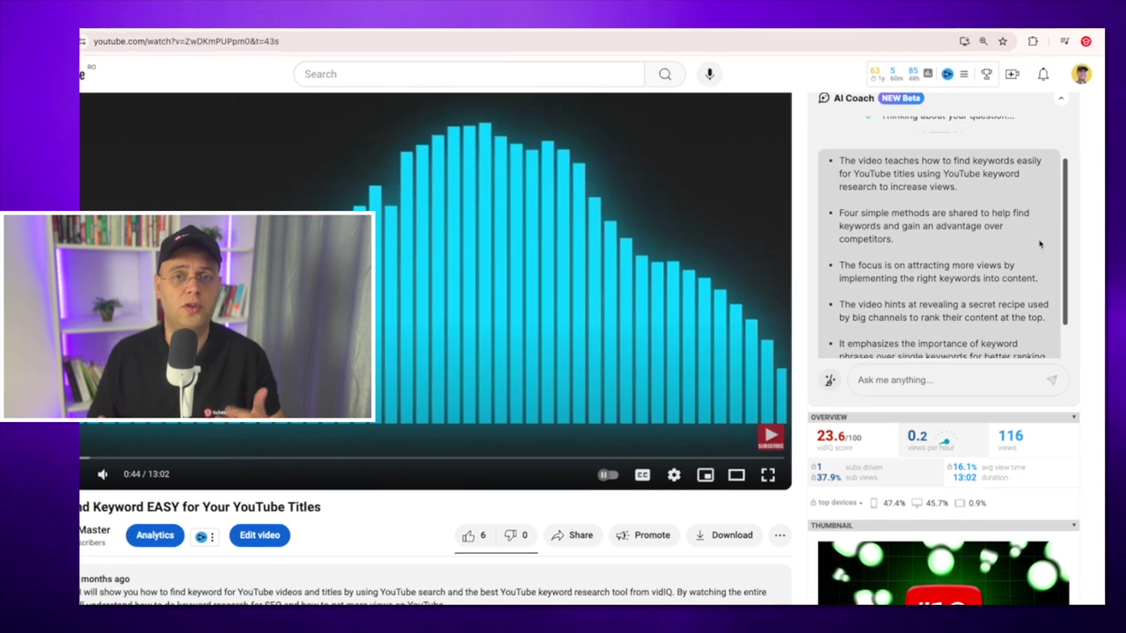
pyautogui.scroll(1, 1041, 244)
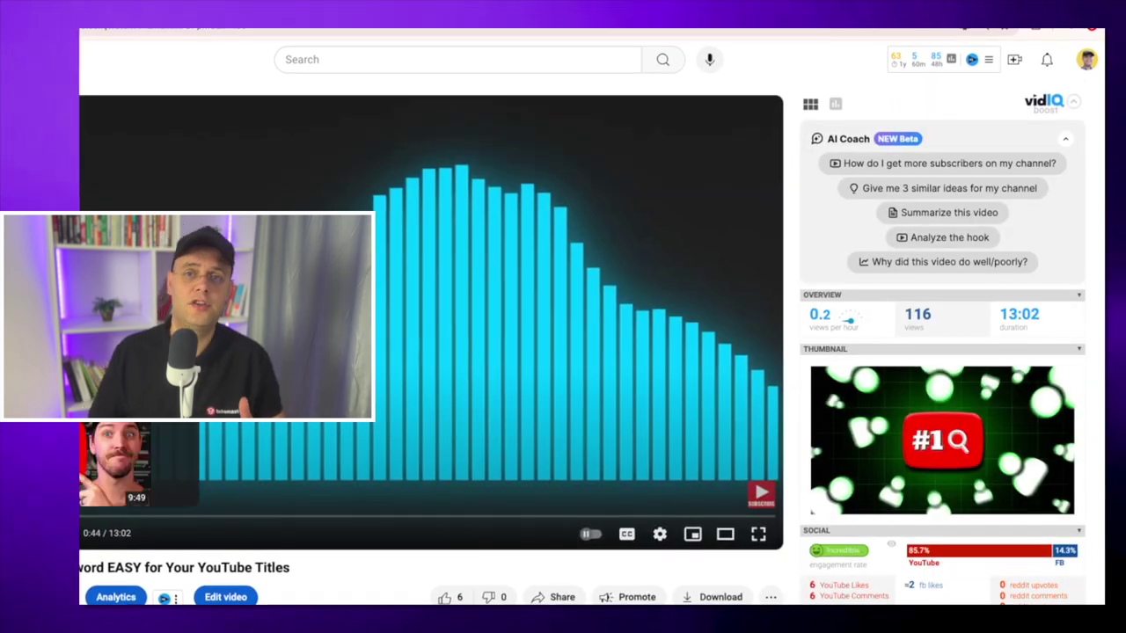
# Have the AI Coach analyze the video's hook, and read its strong points and improvement suggestions.
pyautogui.click(1085, 296)
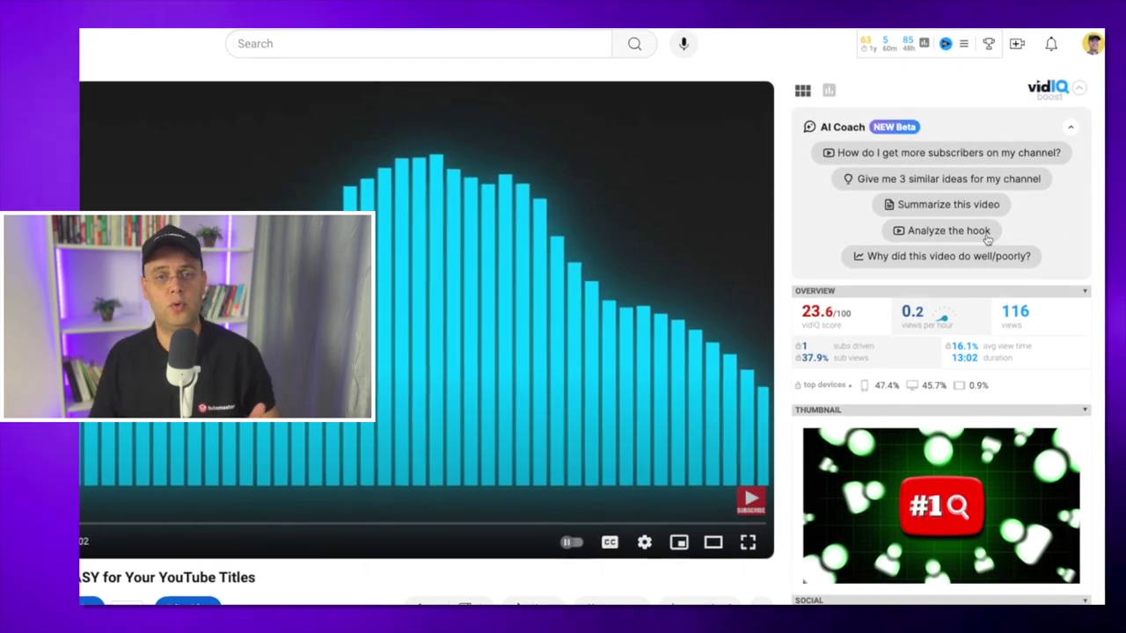
pyautogui.click(948, 232)
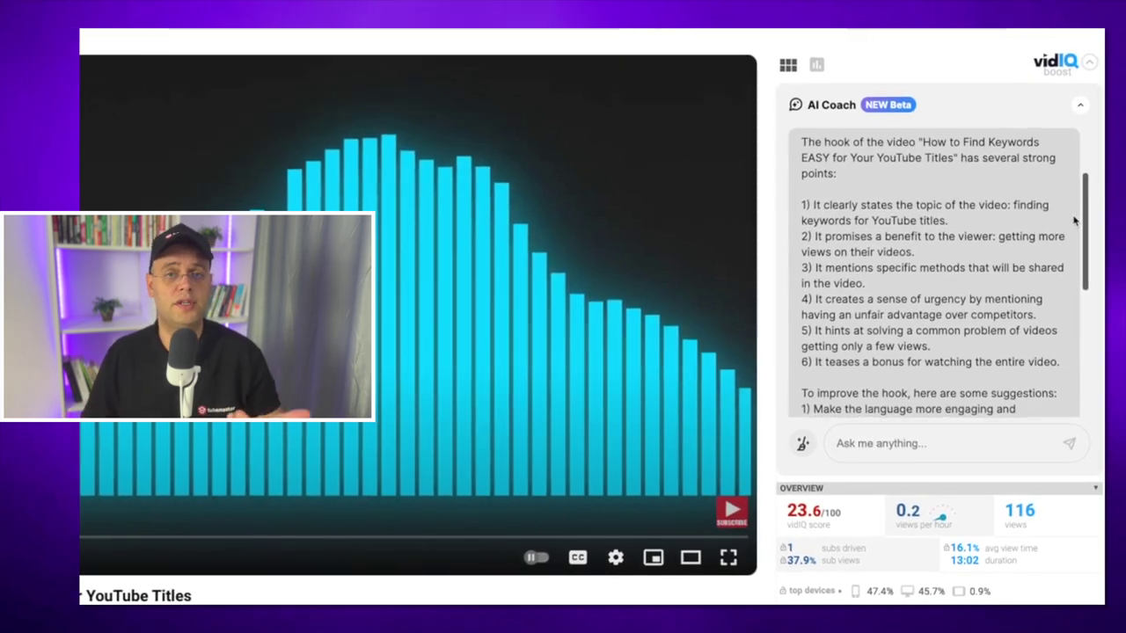
pyautogui.scroll(-1, 1074, 221)
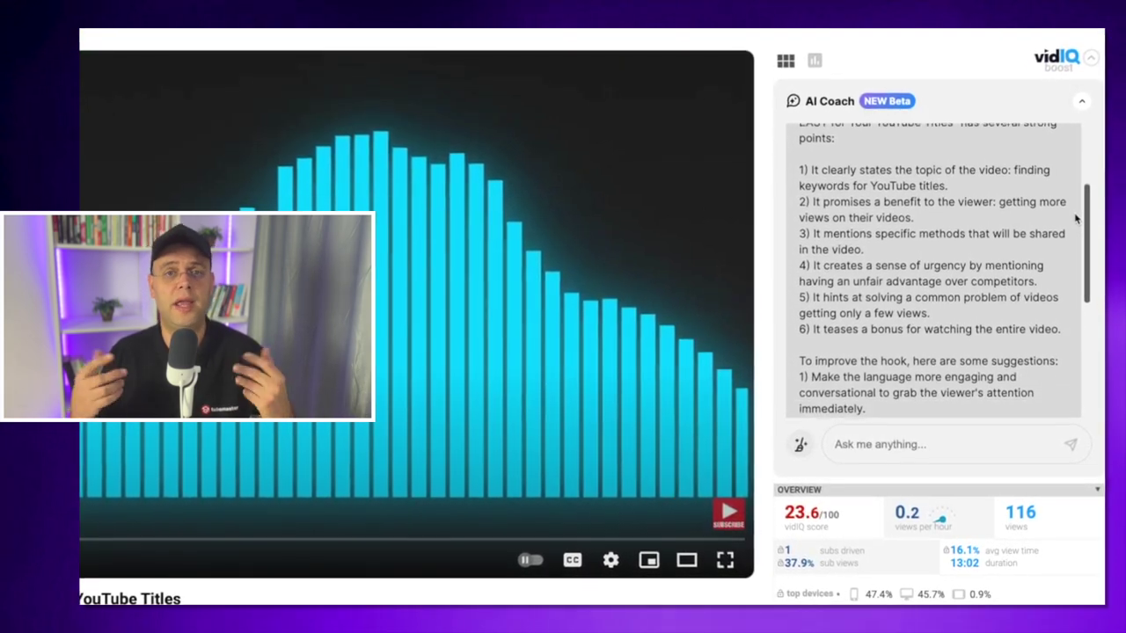
pyautogui.scroll(-2, 1075, 217)
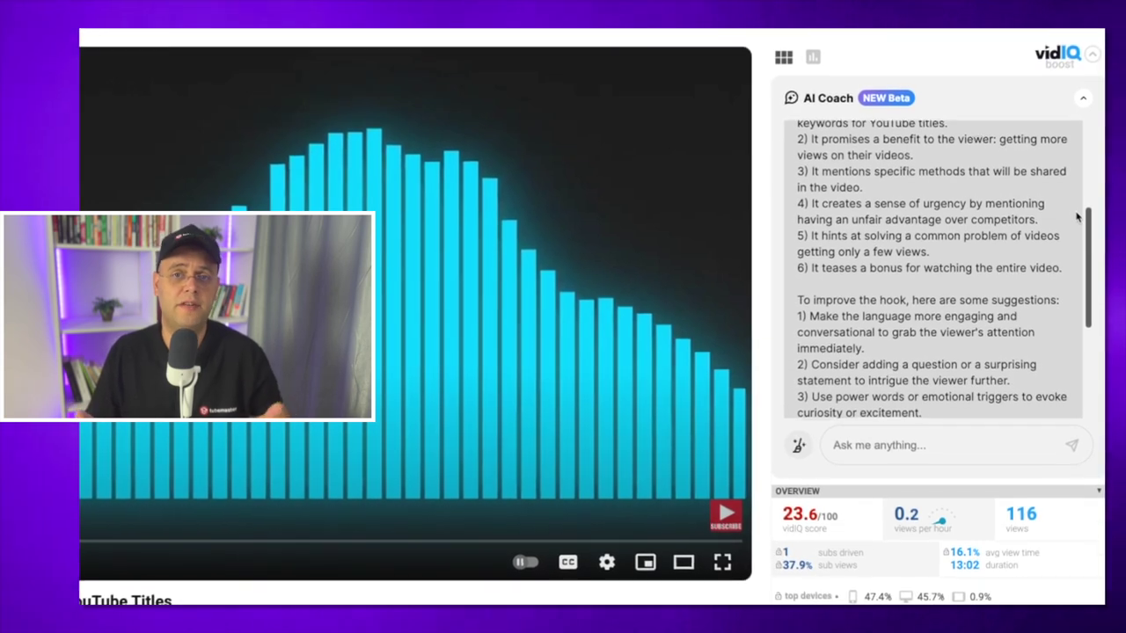
pyautogui.scroll(-3, 1078, 216)
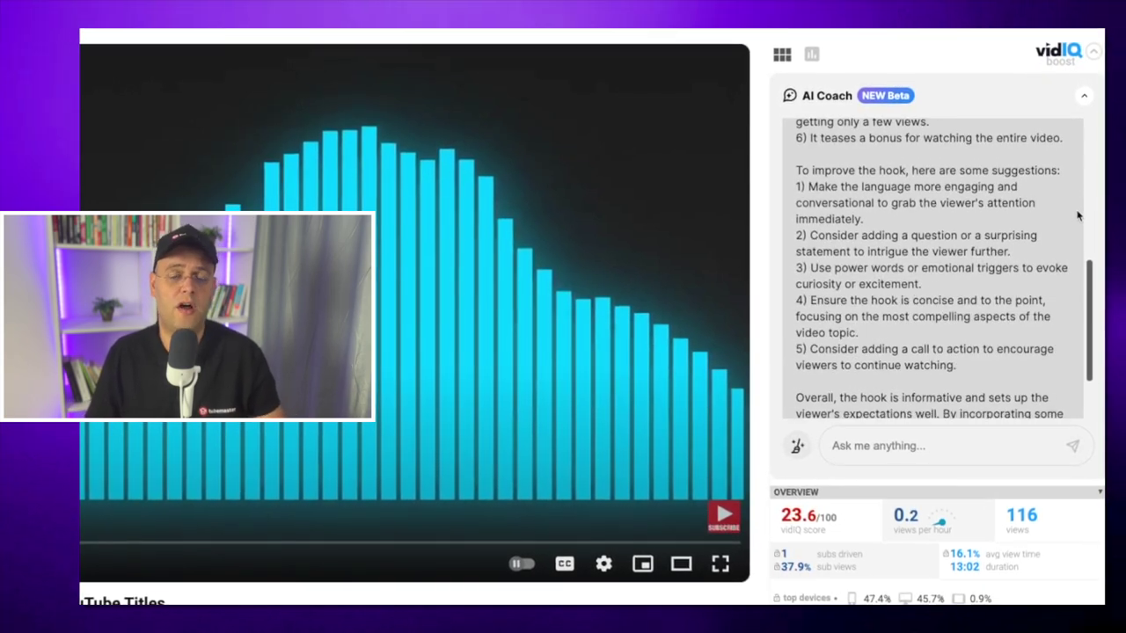
pyautogui.scroll(-2, 1079, 215)
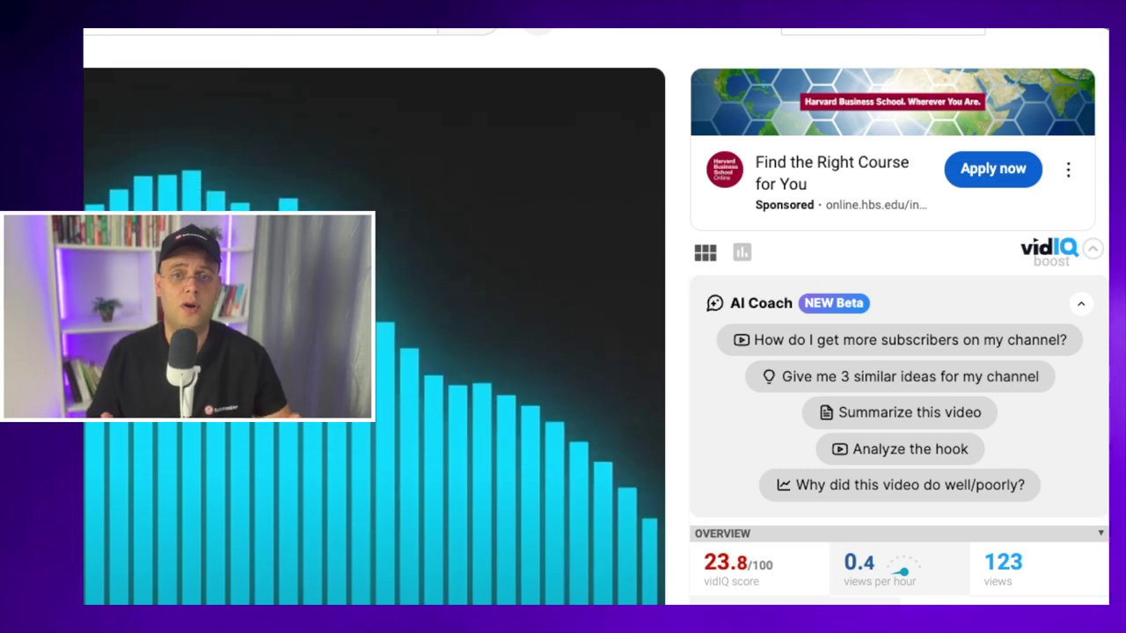
# Ask the AI Coach for 3 similar ideas for the channel and read through all the suggested videos.
pyautogui.click(1044, 378)
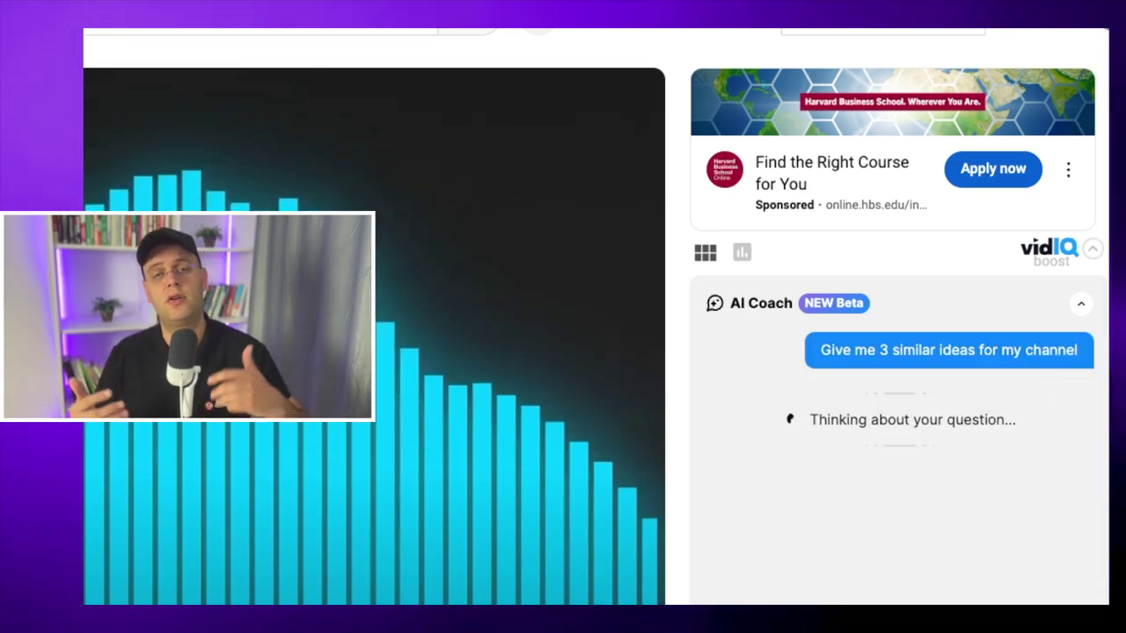
pyautogui.scroll(-2, 595, 316)
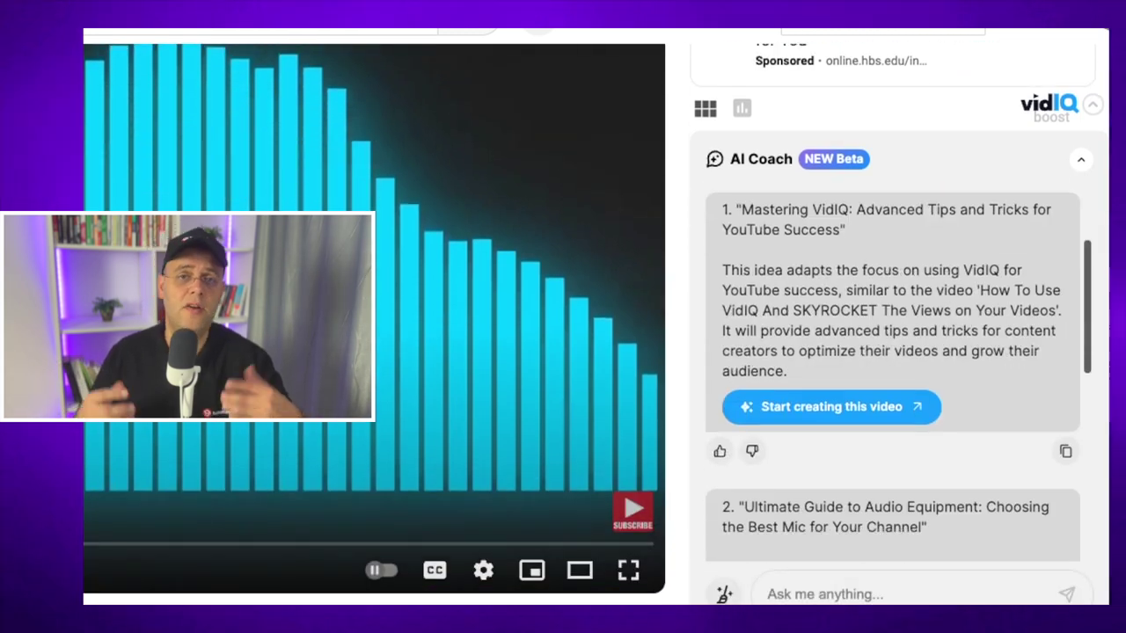
pyautogui.scroll(-4, 1095, 384)
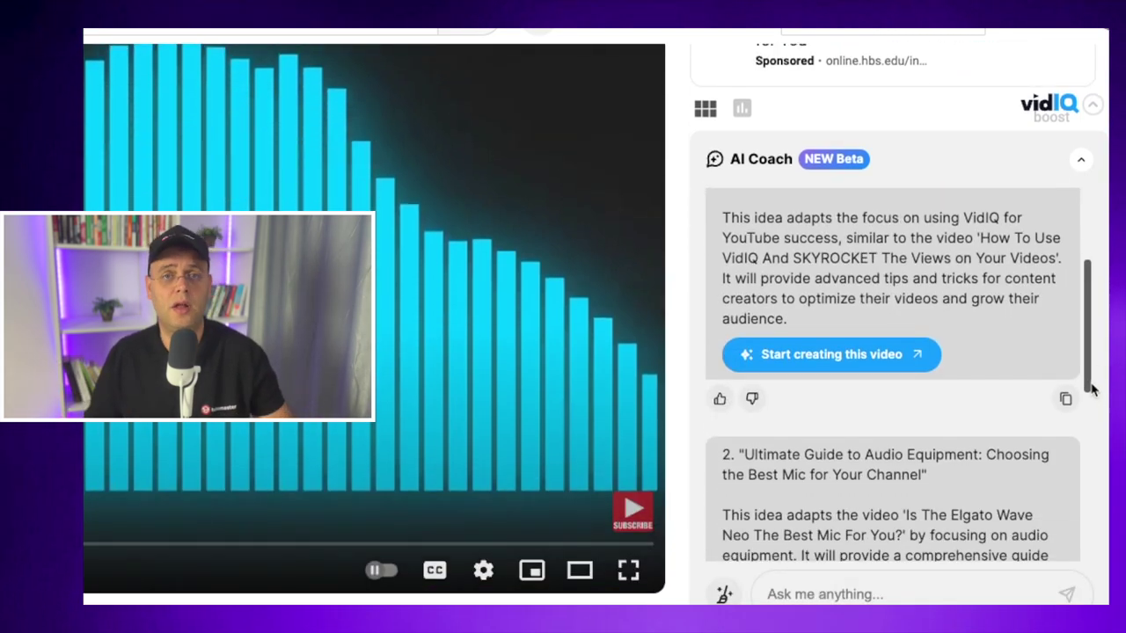
pyautogui.scroll(-2, 1091, 390)
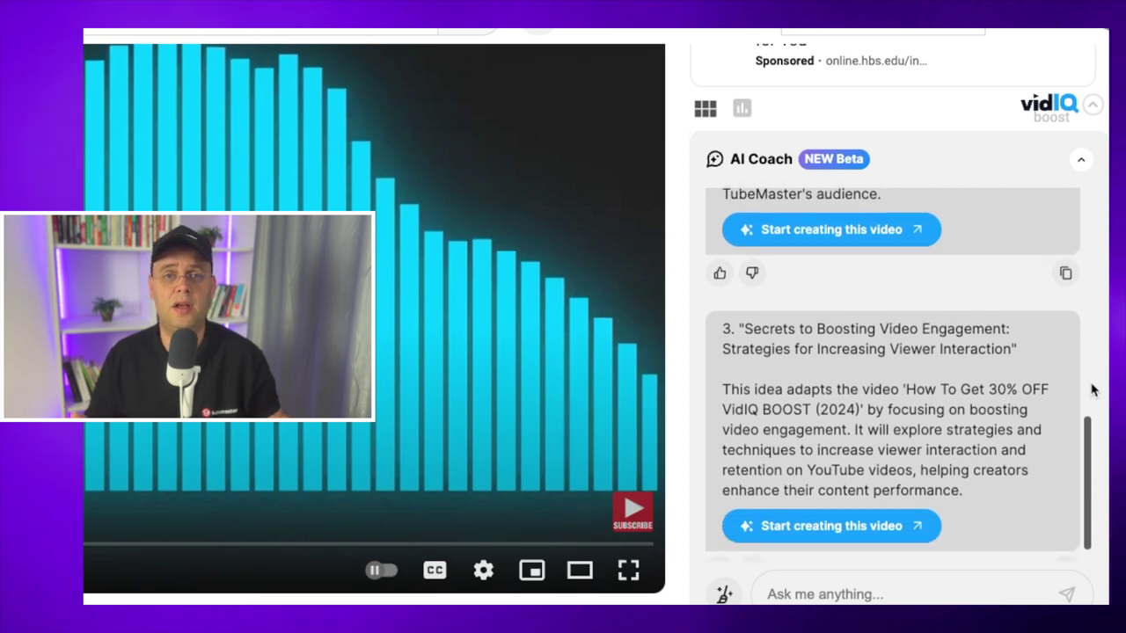